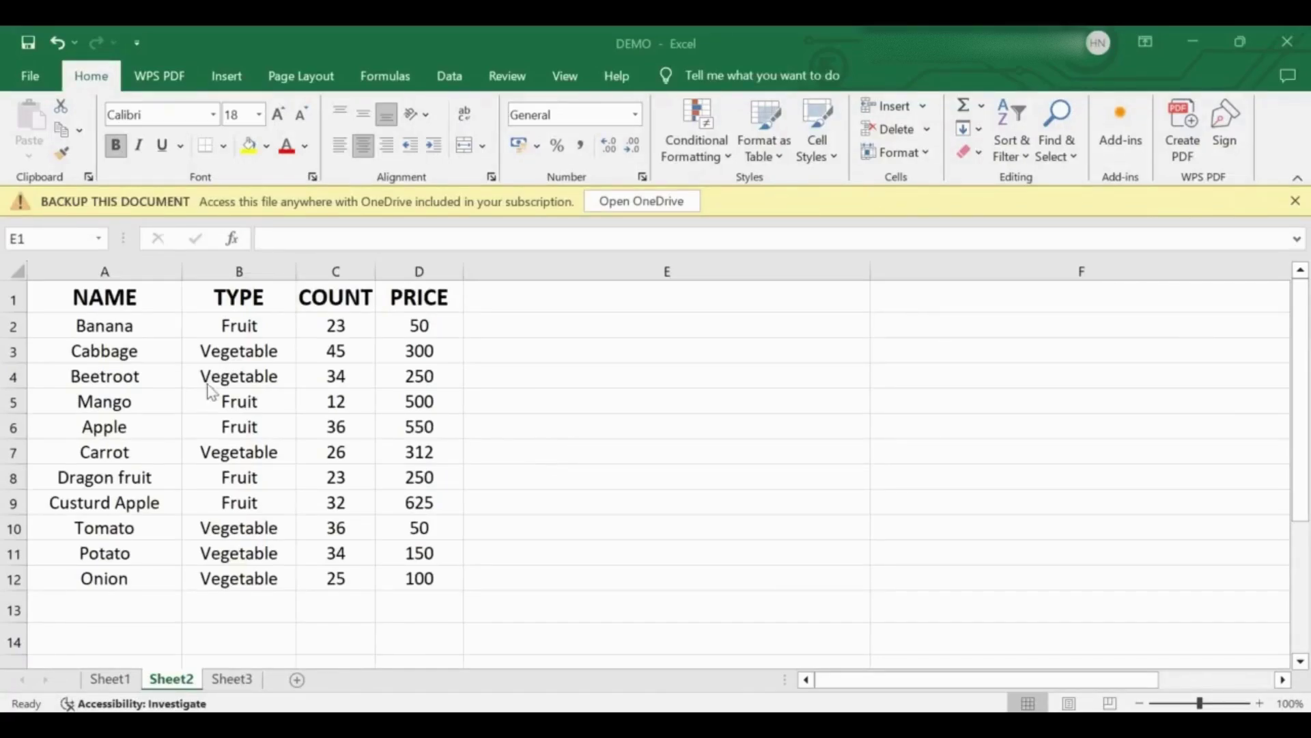
# Highlight the NAME, TYPE, COUNT and PRICE columns one after another to review the table's data
pyautogui.moveTo(141, 295); pyautogui.dragTo(147, 299)
pyautogui.hotkey('shift', 'Down')
pyautogui.hotkey('shift', 'Down')
pyautogui.hotkey('shift', 'Down')
pyautogui.hotkey('shift', 'Down')
pyautogui.hotkey('shift', 'Down')
pyautogui.hotkey('shift', 'Down')
pyautogui.hotkey('shift', 'Down')
pyautogui.hotkey('shift', 'Down')
pyautogui.hotkey('shift', 'Down')
pyautogui.hotkey('shift', 'Down')
pyautogui.hotkey('shift', 'Down')
pyautogui.hotkey('shift', 'Down')
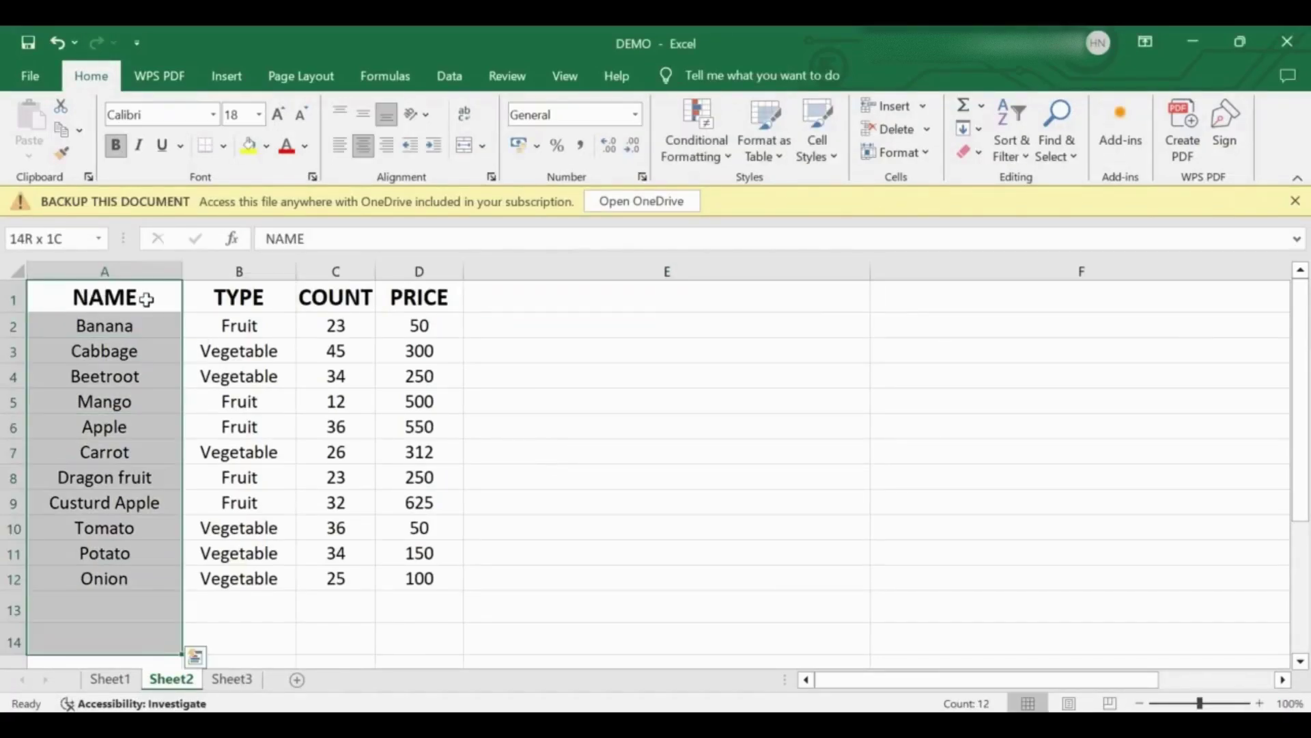
pyautogui.click(282, 294)
pyautogui.hotkey('shift', 'Down')
pyautogui.hotkey('shift', 'Down')
pyautogui.hotkey('shift', 'Down')
pyautogui.hotkey('shift', 'Down')
pyautogui.hotkey('shift', 'Down')
pyautogui.hotkey('shift', 'Down')
pyautogui.hotkey('shift', 'Down')
pyautogui.hotkey('shift', 'Down')
pyautogui.hotkey('shift', 'Down')
pyautogui.hotkey('shift', 'Down')
pyautogui.hotkey('shift', 'Down')
pyautogui.hotkey('shift', 'Down')
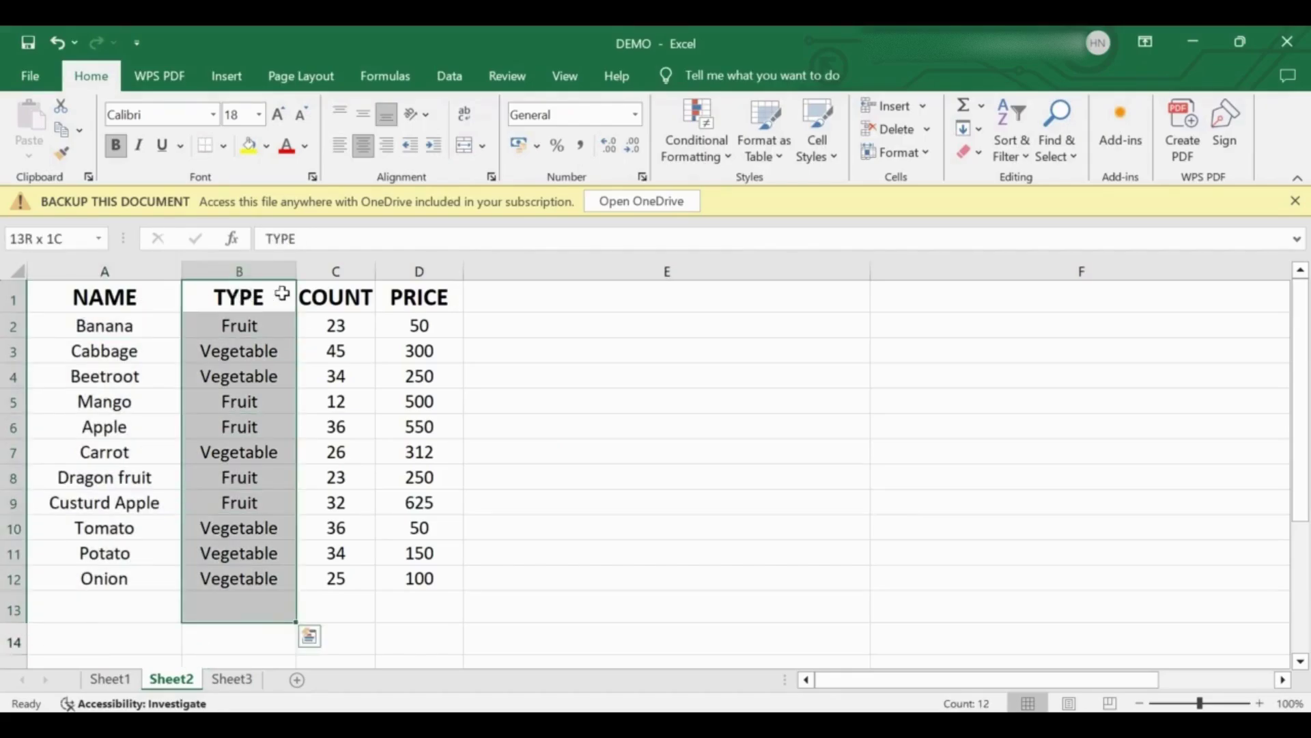
pyautogui.click(364, 296)
pyautogui.hotkey('shift', 'Down')
pyautogui.hotkey('shift', 'Down')
pyautogui.hotkey('shift', 'Down')
pyautogui.hotkey('shift', 'Down')
pyautogui.hotkey('shift', 'Down')
pyautogui.hotkey('shift', 'Down')
pyautogui.hotkey('shift', 'Down')
pyautogui.hotkey('shift', 'Down')
pyautogui.hotkey('shift', 'Down')
pyautogui.hotkey('shift', 'Down')
pyautogui.hotkey('shift', 'Down')
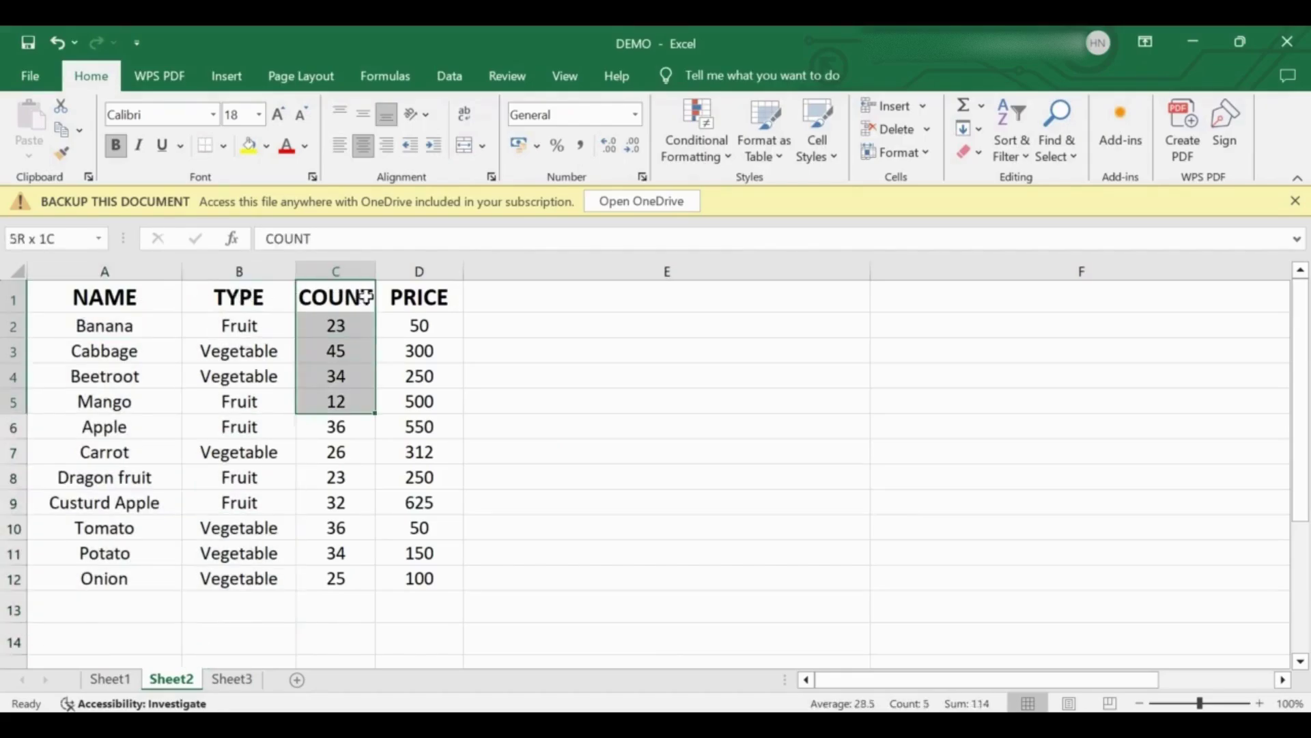
pyautogui.click(454, 296)
pyautogui.hotkey('shift', 'Down')
pyautogui.hotkey('shift', 'Down')
pyautogui.hotkey('shift', 'Down')
pyautogui.hotkey('shift', 'Down')
pyautogui.hotkey('shift', 'Down')
pyautogui.hotkey('shift', 'Down')
pyautogui.hotkey('shift', 'Down')
pyautogui.hotkey('shift', 'Down')
pyautogui.hotkey('shift', 'Down')
pyautogui.hotkey('shift', 'Down')
pyautogui.hotkey('shift', 'Down')
pyautogui.hotkey('shift', 'Down')
pyautogui.hotkey('shift', 'Down')
pyautogui.hotkey('shift', 'Down')
pyautogui.hotkey('shift', 'Down')
pyautogui.hotkey('shift', 'Down')
pyautogui.hotkey('shift', 'Down')
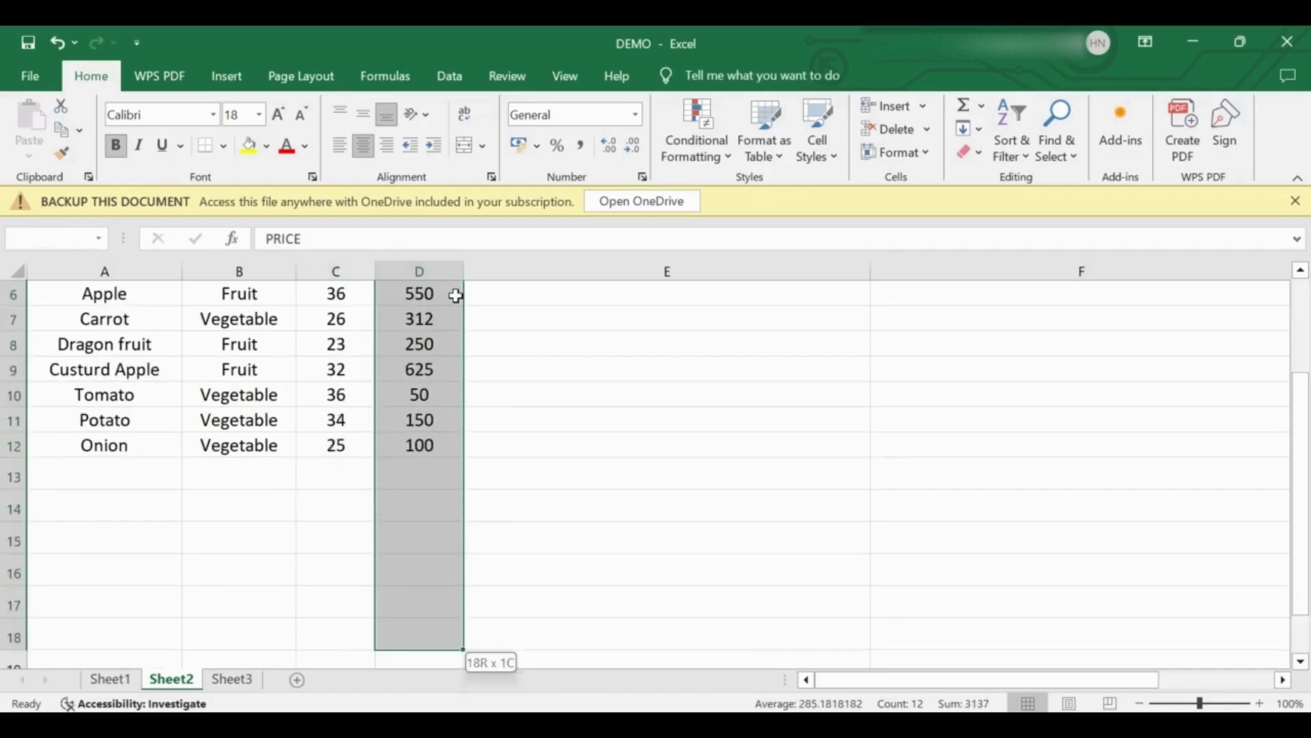
# Enter the header "Fruit type AND price less than 300" in cell E1
pyautogui.scroll(2, 456, 295)
pyautogui.click(491, 291)
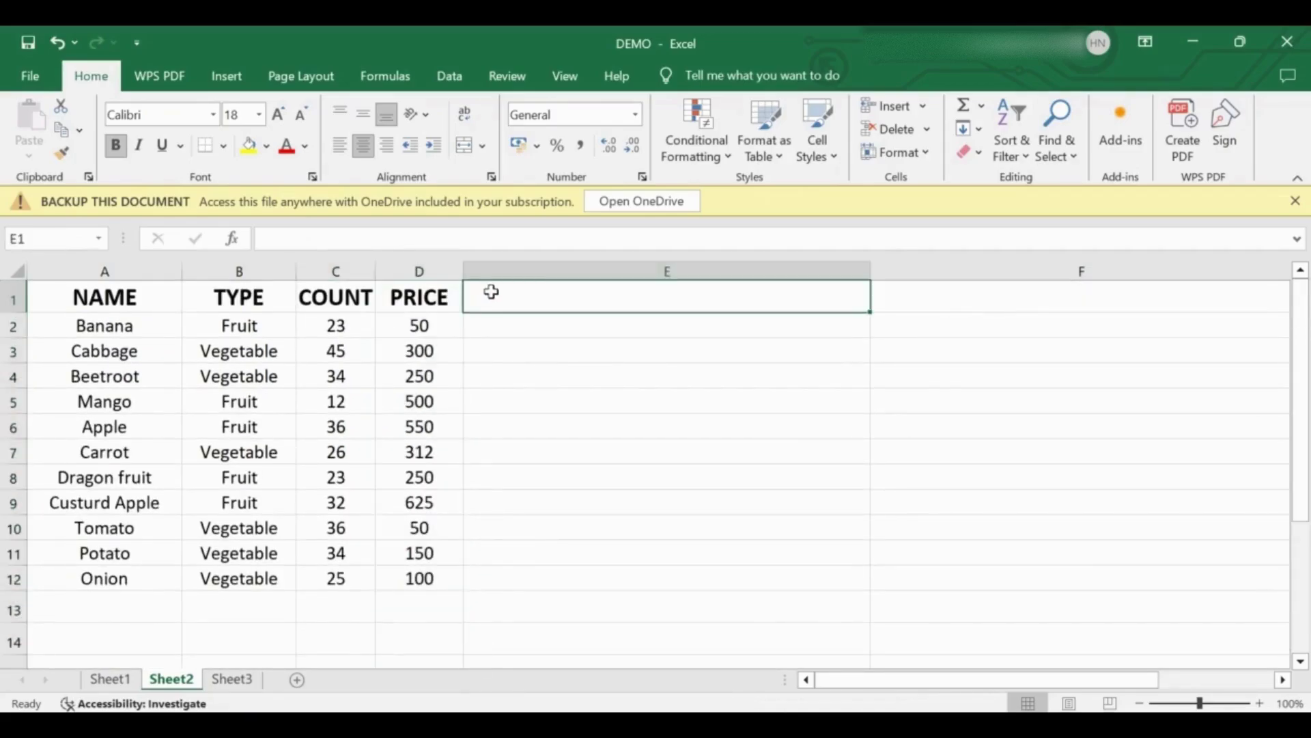
pyautogui.write('Fruit type')
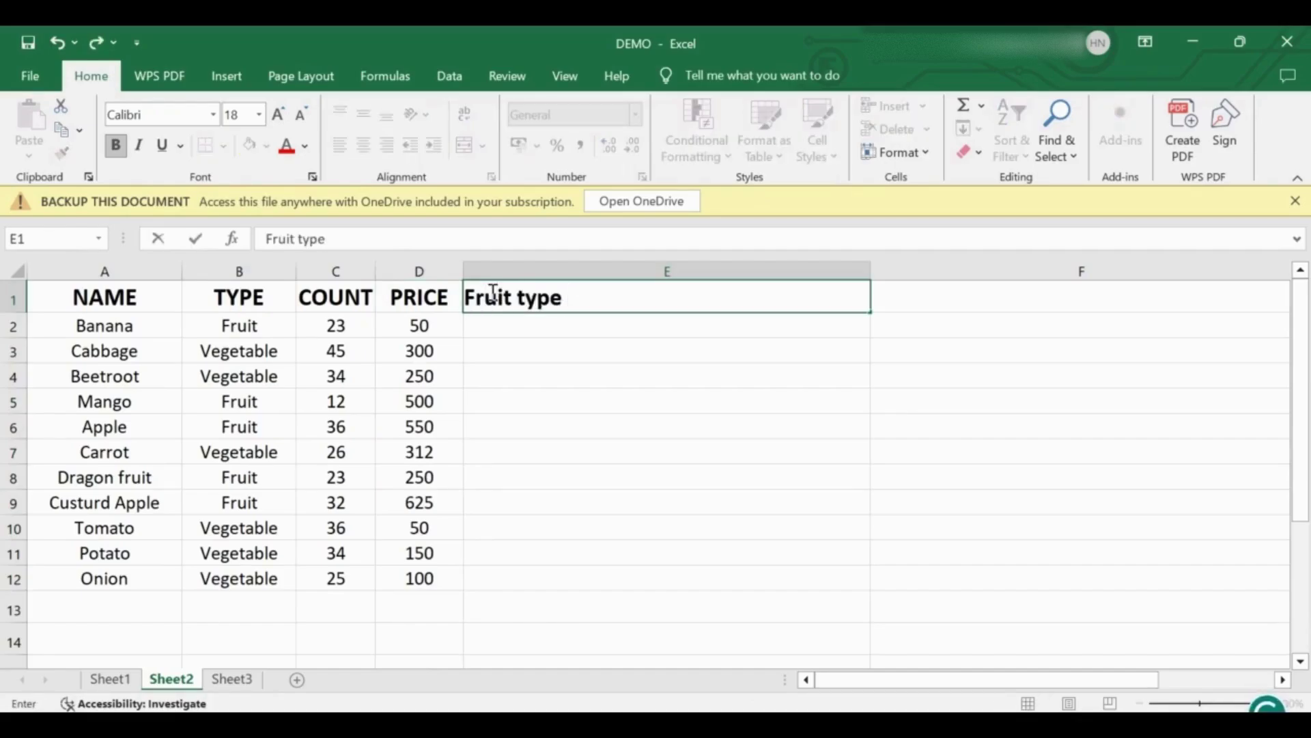
pyautogui.write(' AND price les')
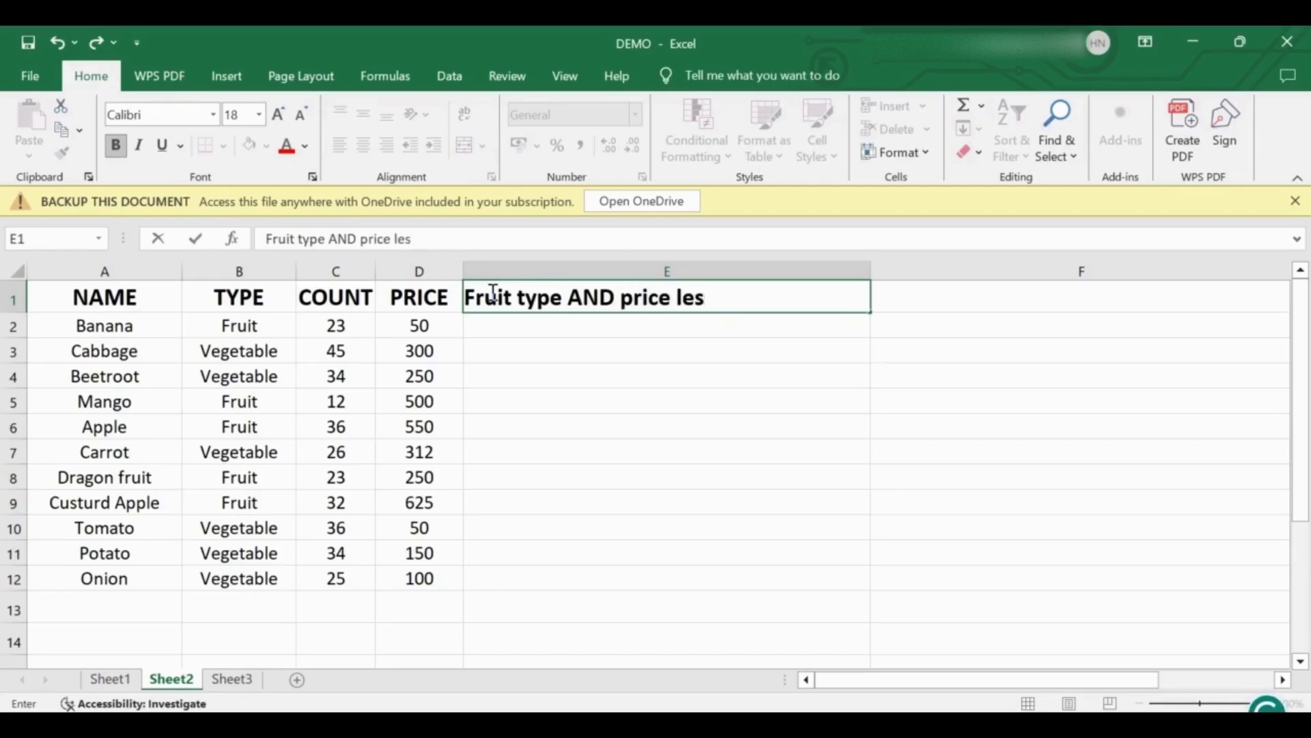
pyautogui.write('s than 300')
pyautogui.press('Return')
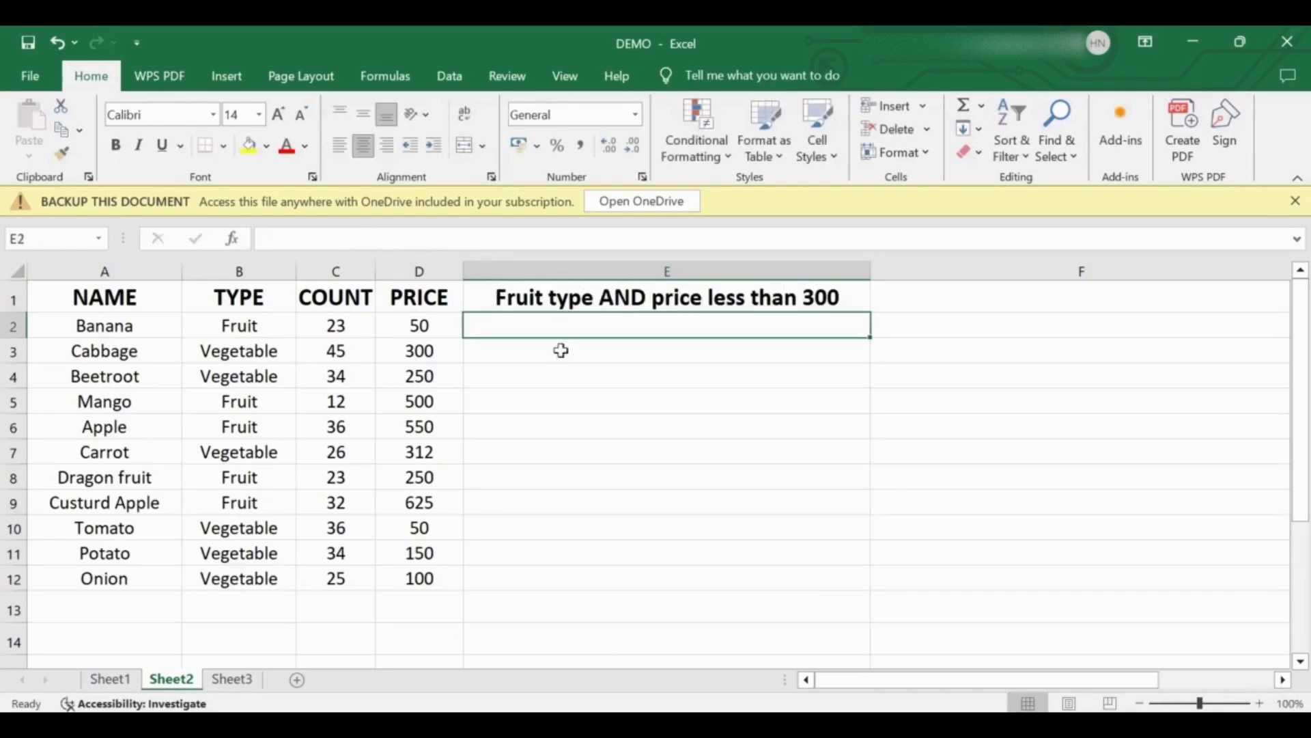
# Enter the formula =AND(B2 = "Fruit",D2 < 300) in cell E2
pyautogui.click(669, 403)
pyautogui.click(705, 333)
pyautogui.write('=AND(B')
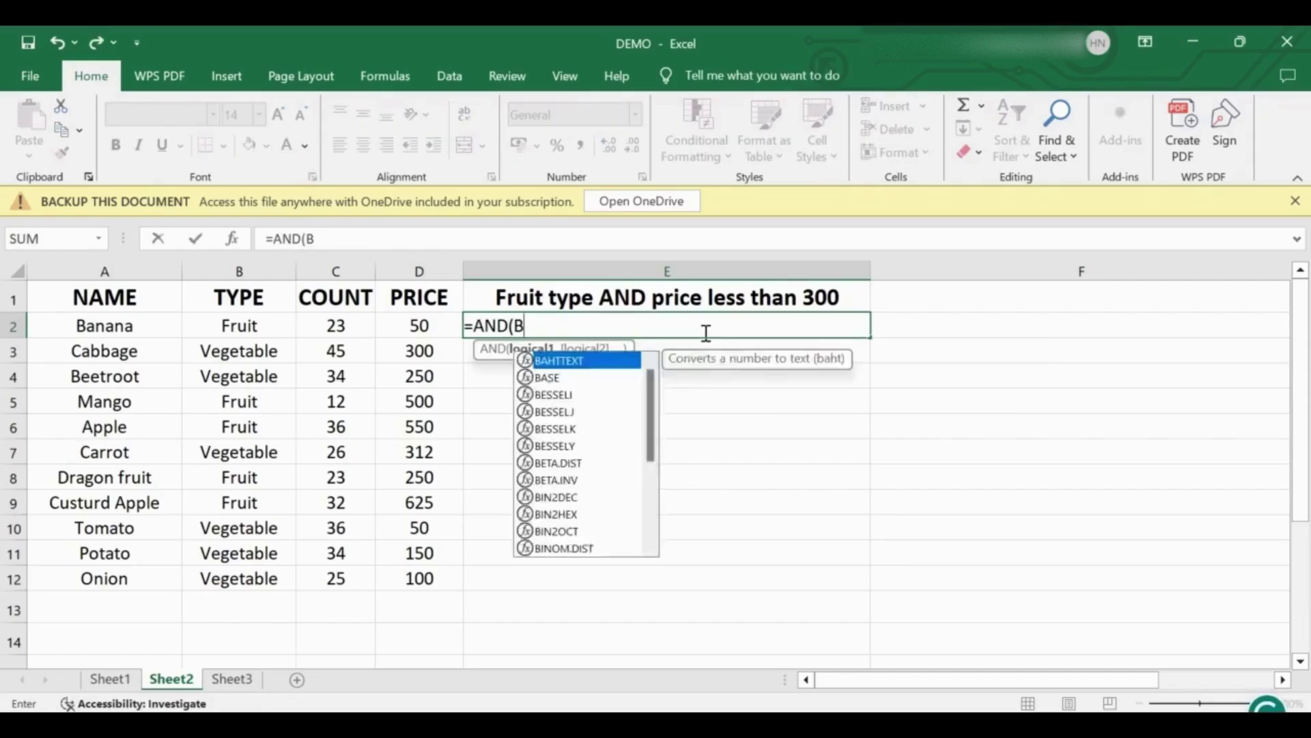
pyautogui.write('2 = "Fruit",')
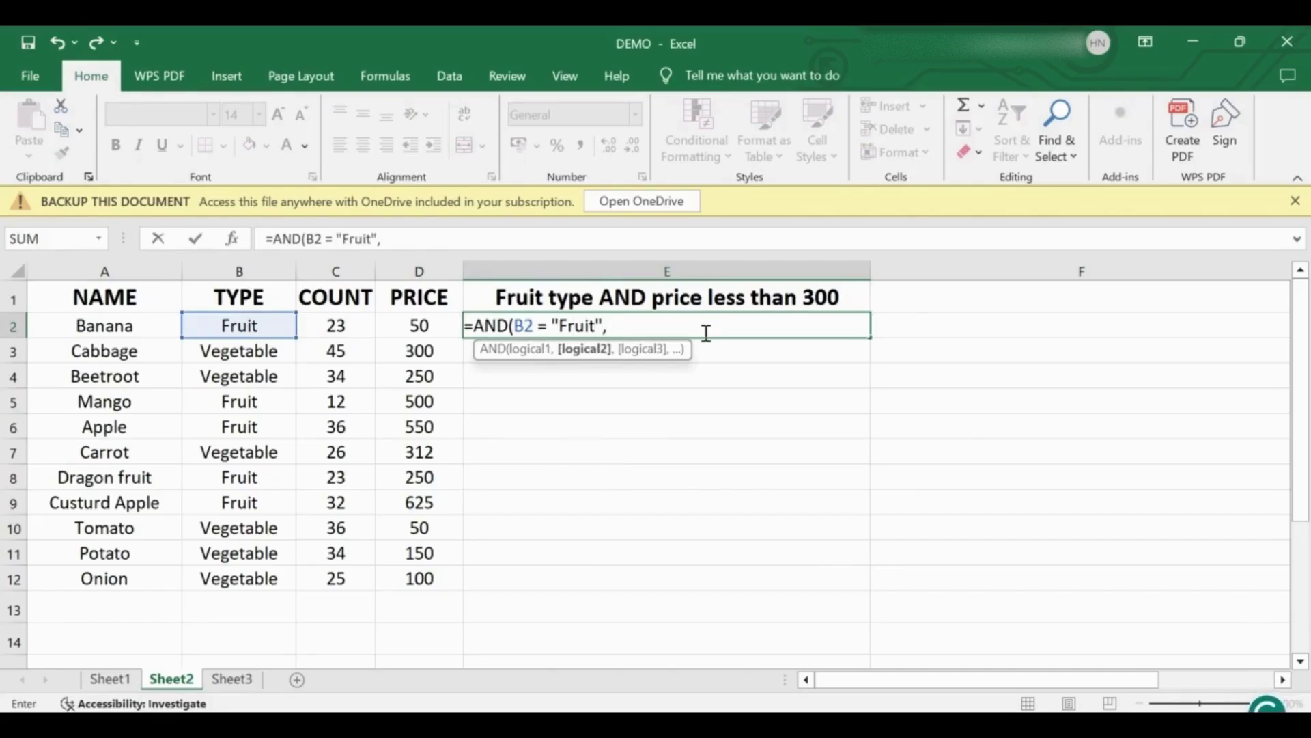
pyautogui.write('D2')
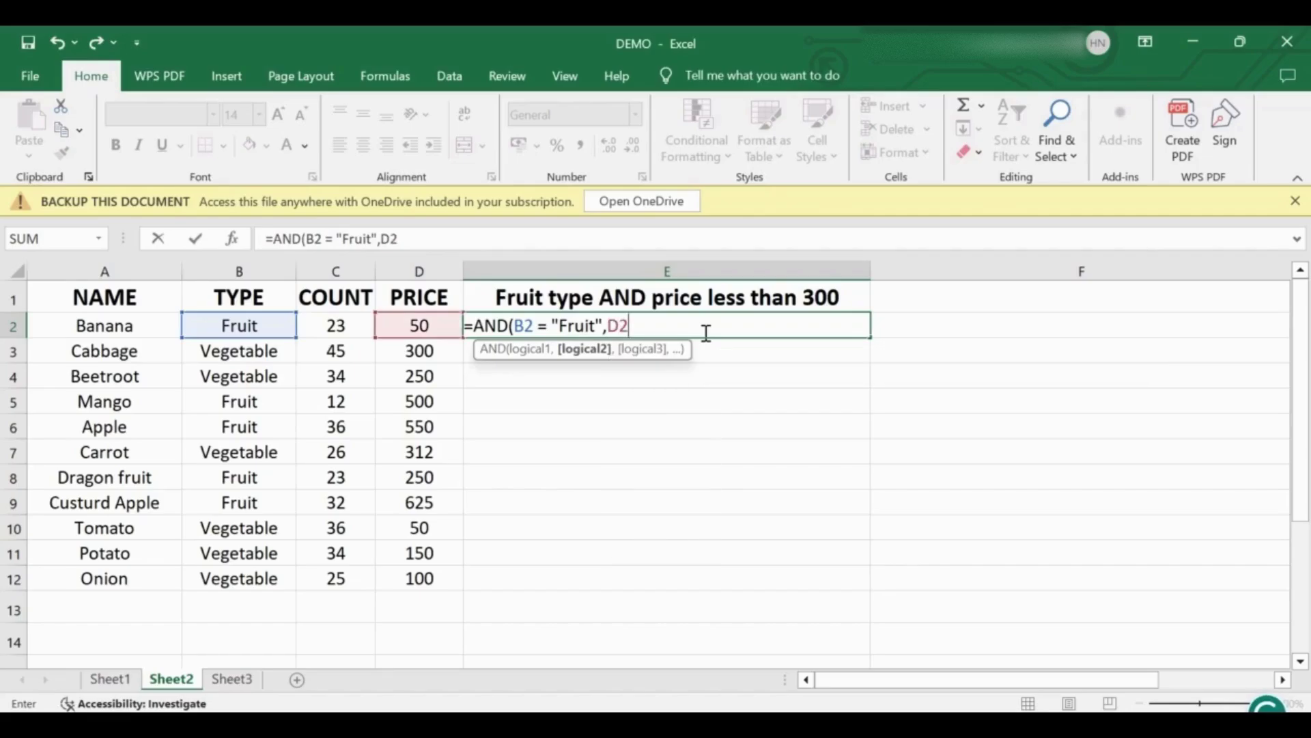
pyautogui.write(' < 300')
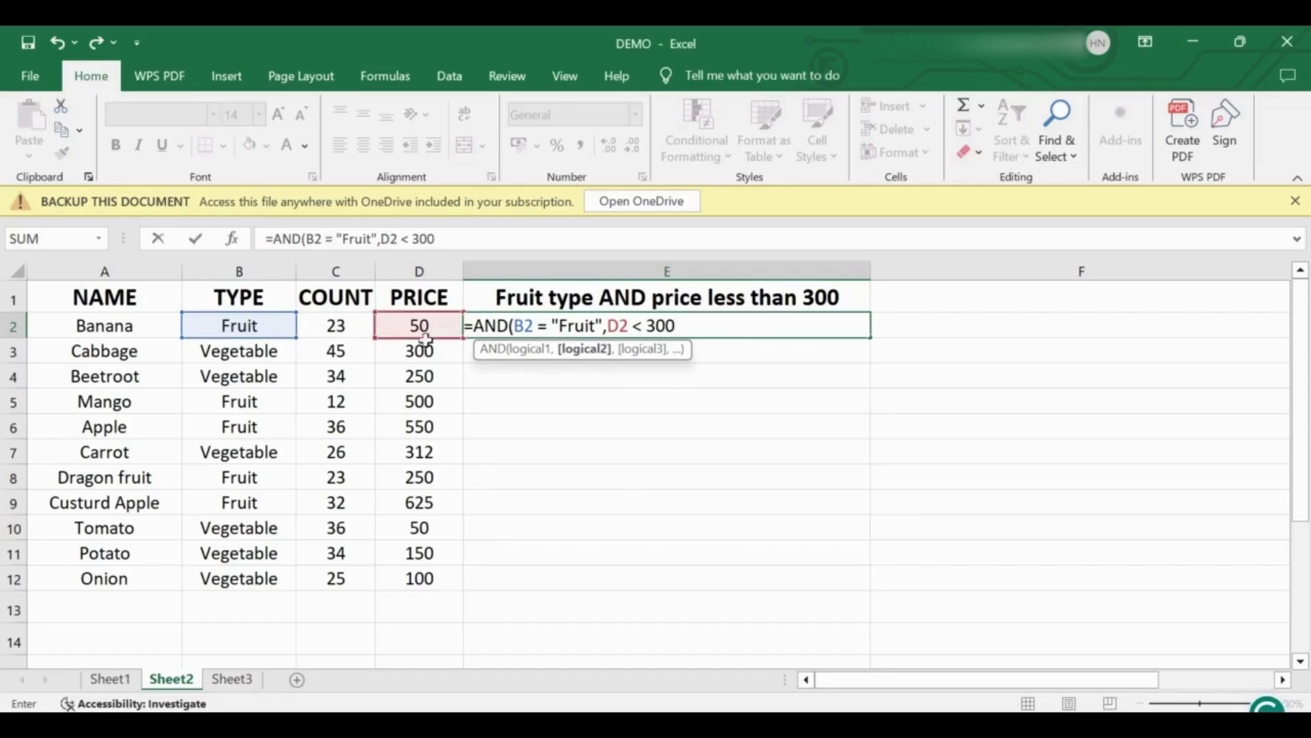
pyautogui.click(689, 326)
pyautogui.press('Return')
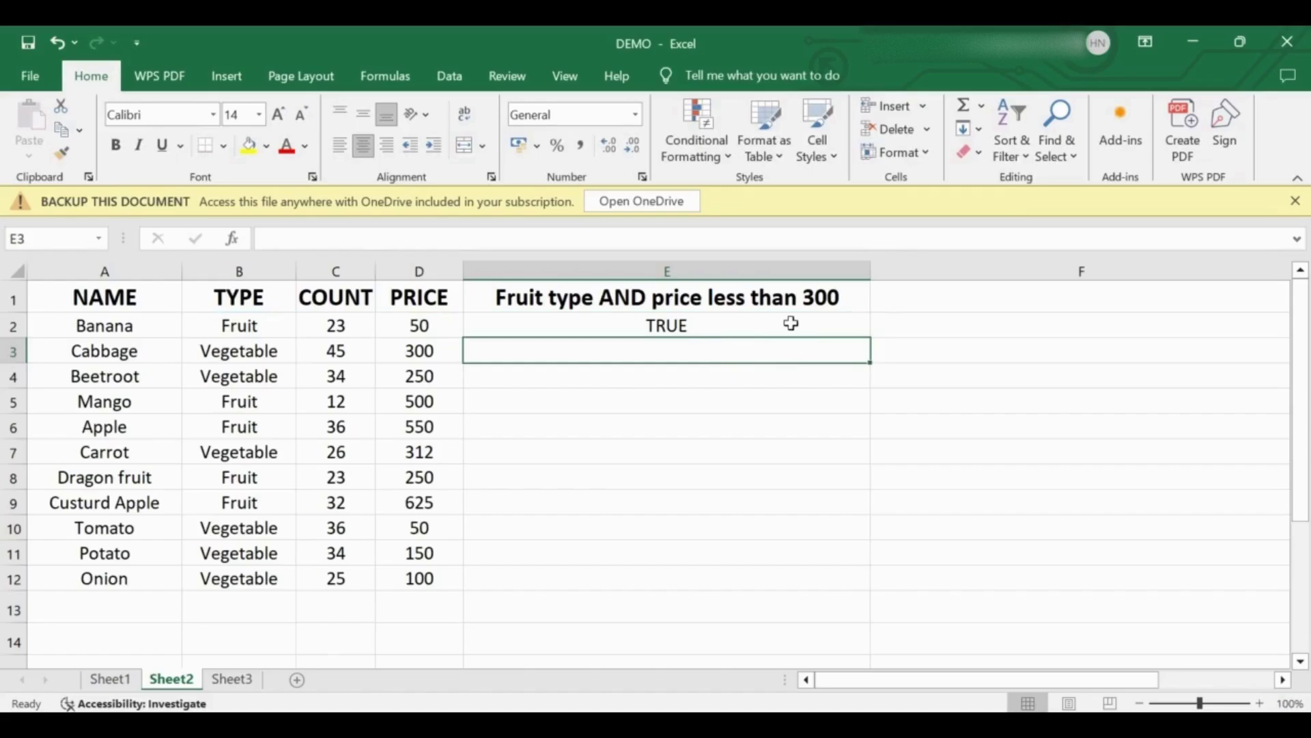
# Fill the AND formula from E2 down to E12 and check the copied formulas in a few cells
pyautogui.click(791, 323)
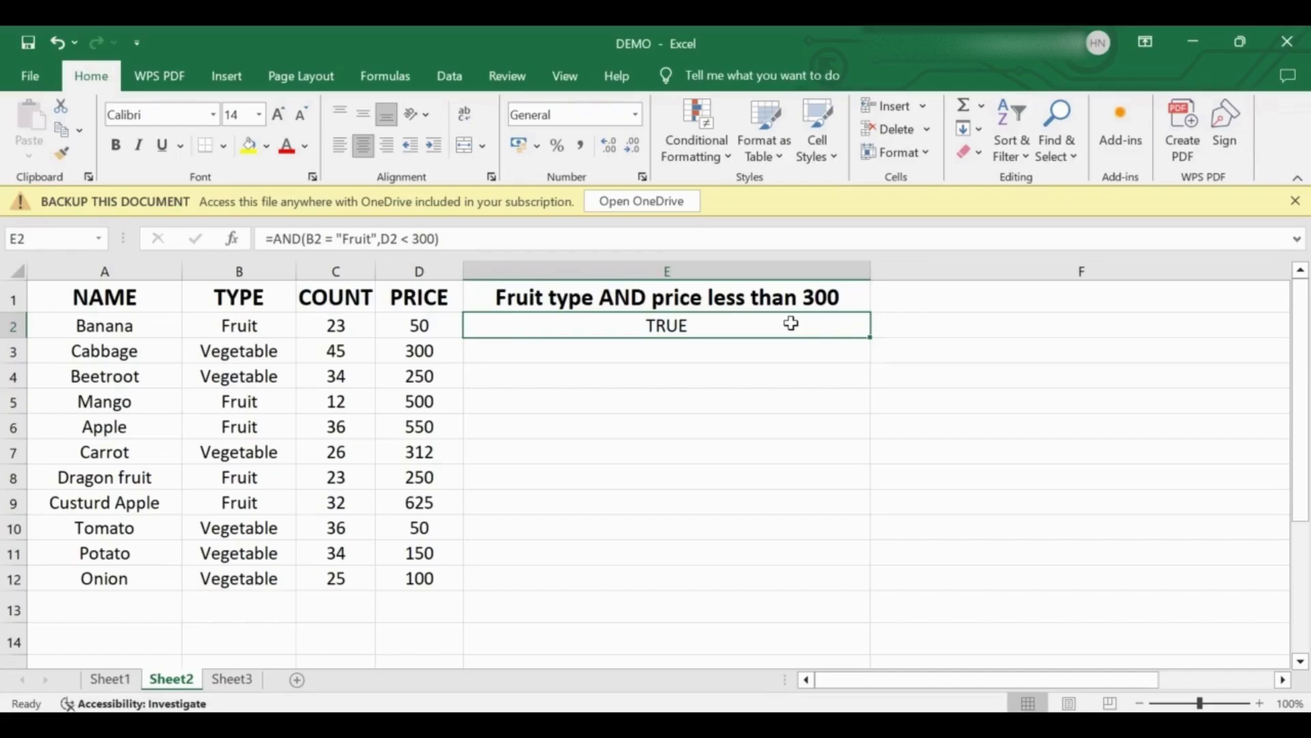
pyautogui.moveTo(870, 338); pyautogui.dragTo(867, 580)
pyautogui.click(857, 553)
pyautogui.click(851, 499)
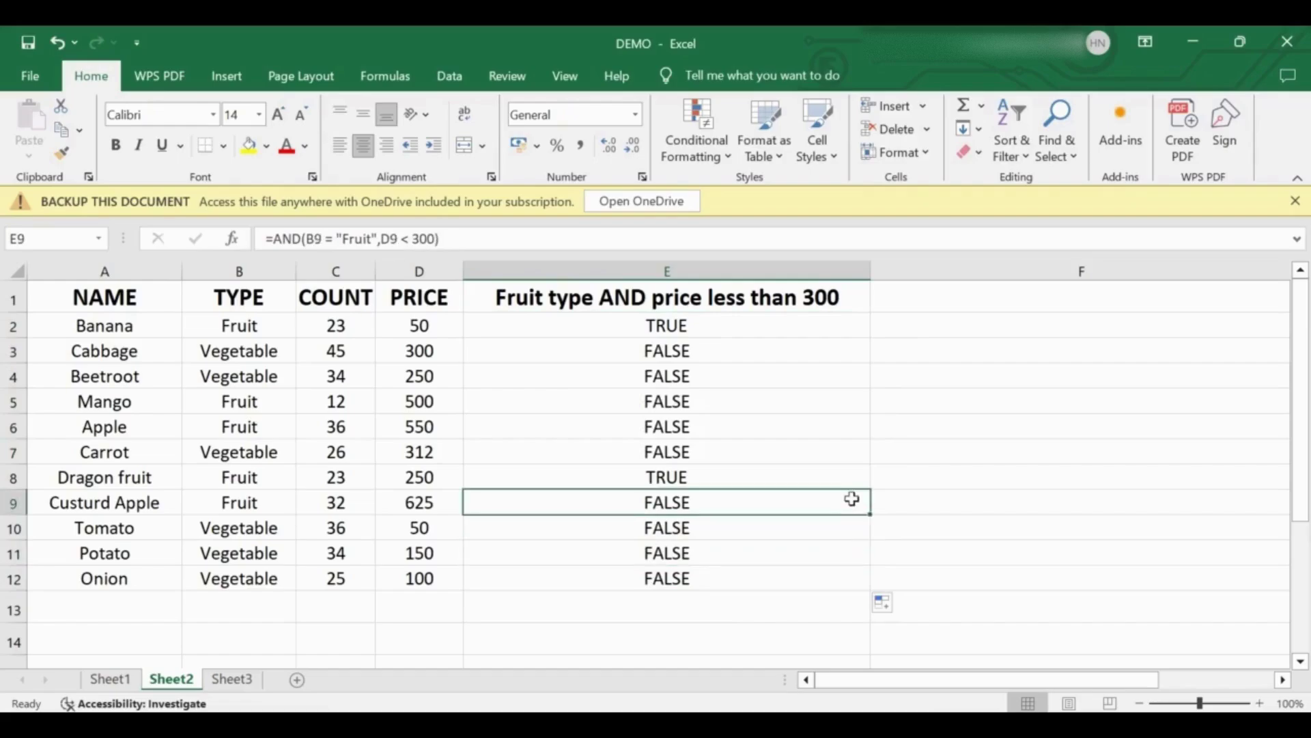
pyautogui.click(823, 420)
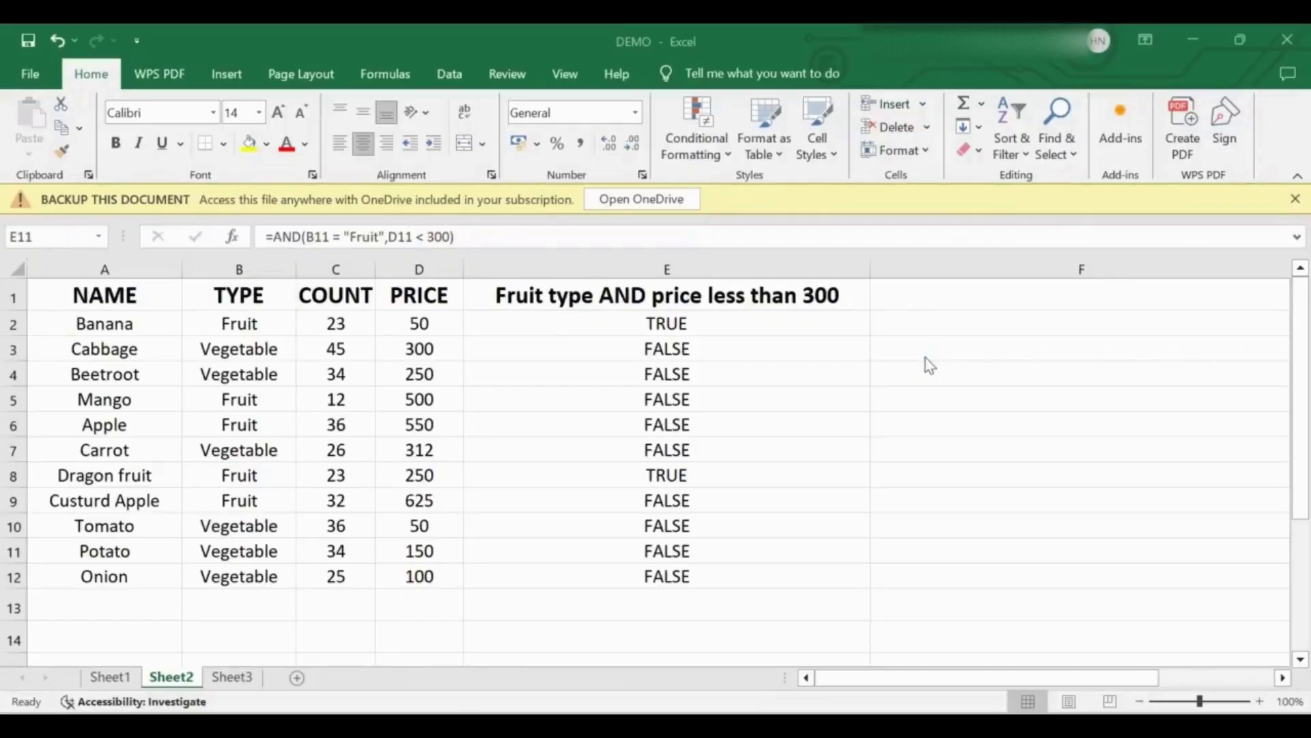
# Replace AND with OR in the E1 header so it reads "Fruit type OR price less than 300"
pyautogui.click(842, 292)
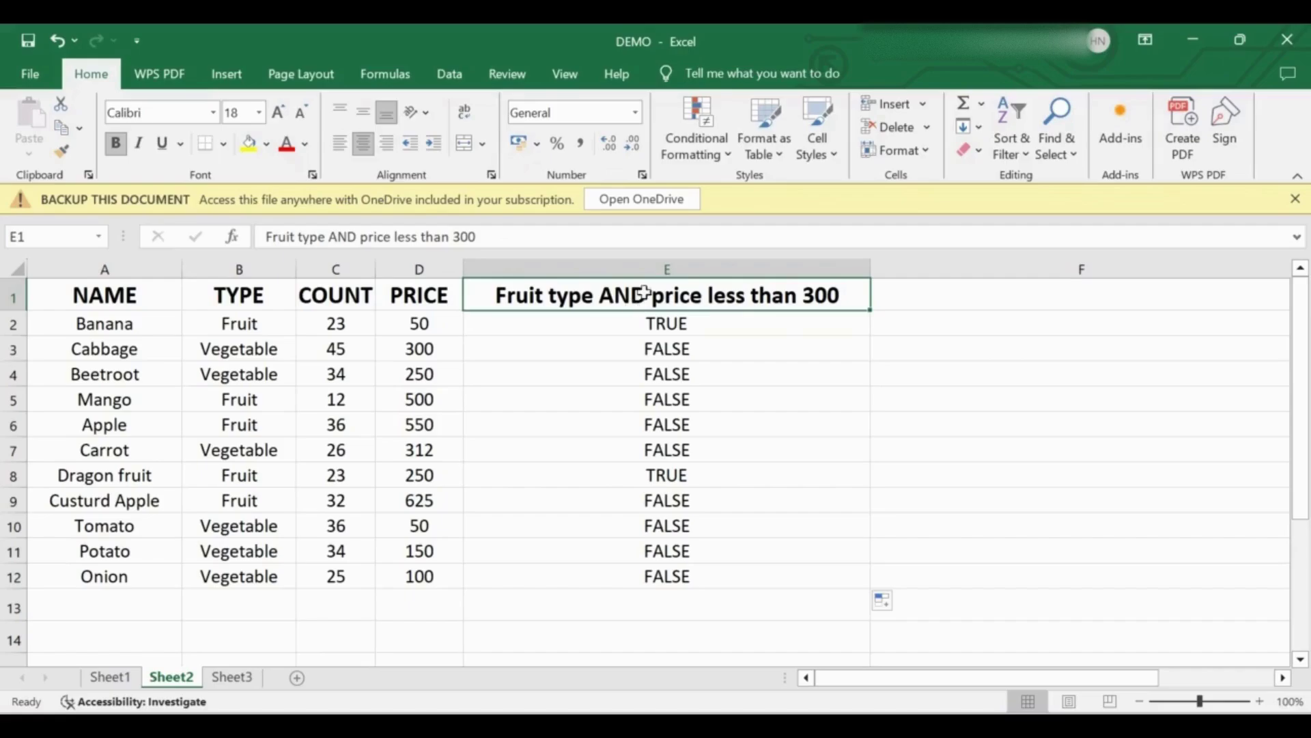
pyautogui.doubleClick(620, 293)
pyautogui.press('BackSpace')
pyautogui.press('BackSpace')
pyautogui.press('BackSpace')
pyautogui.press('BackSpace')
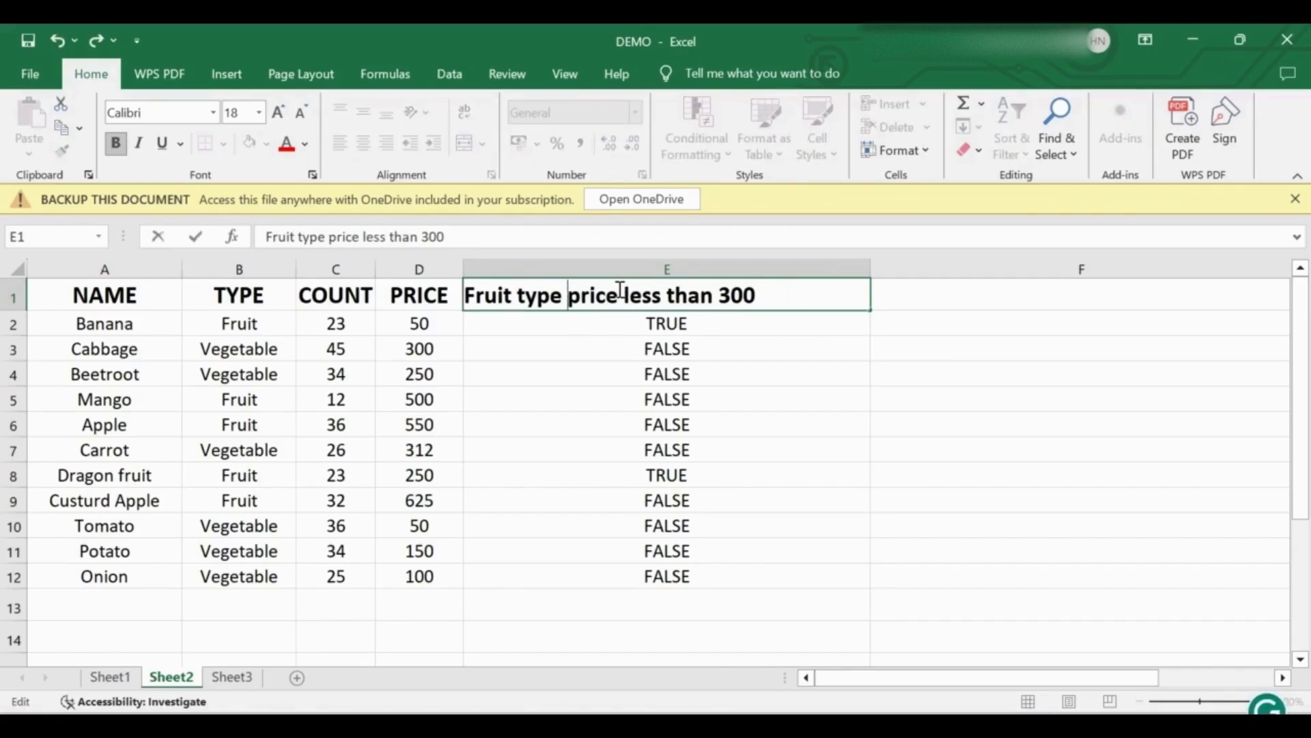
pyautogui.write('OR')
pyautogui.press('Return')
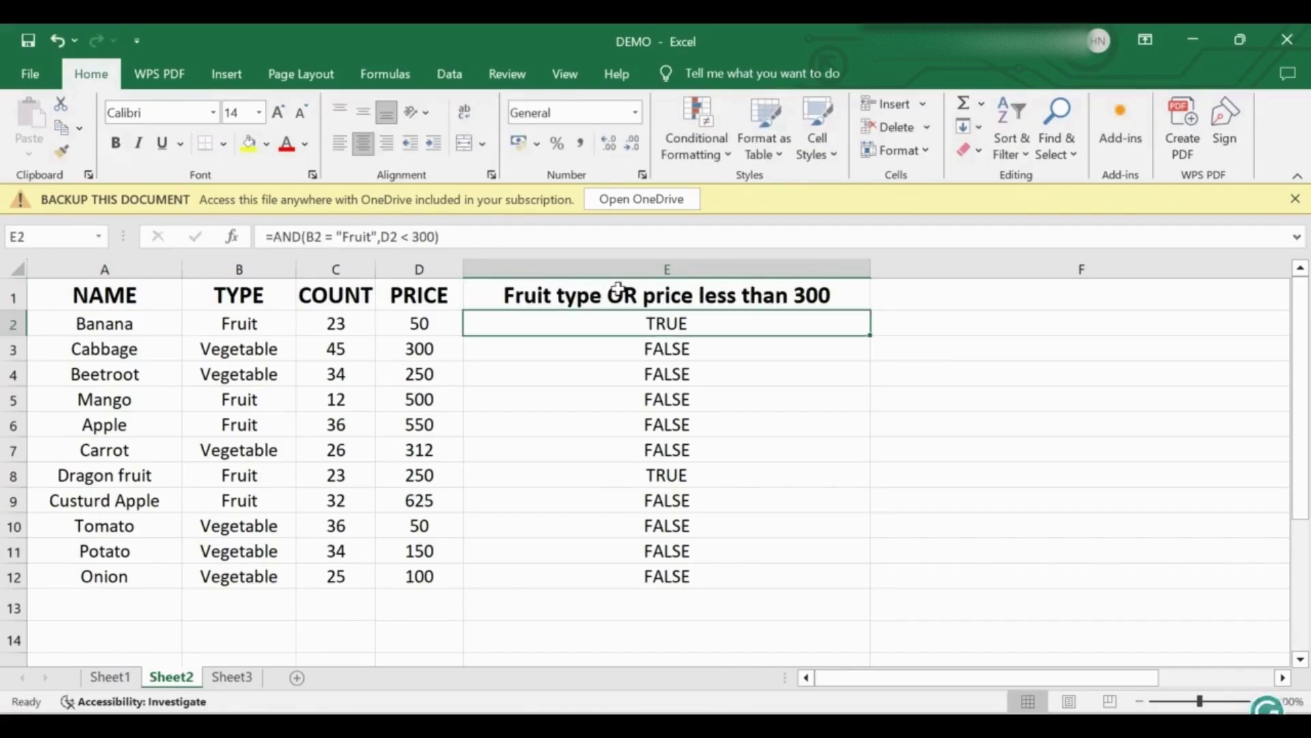
# Change the formula in E2 to =OR(B2 = "Fruit",D2 < 300)
pyautogui.doubleClick(826, 323)
pyautogui.click(511, 323)
pyautogui.press('BackSpace')
pyautogui.press('BackSpace')
pyautogui.press('BackSpace')
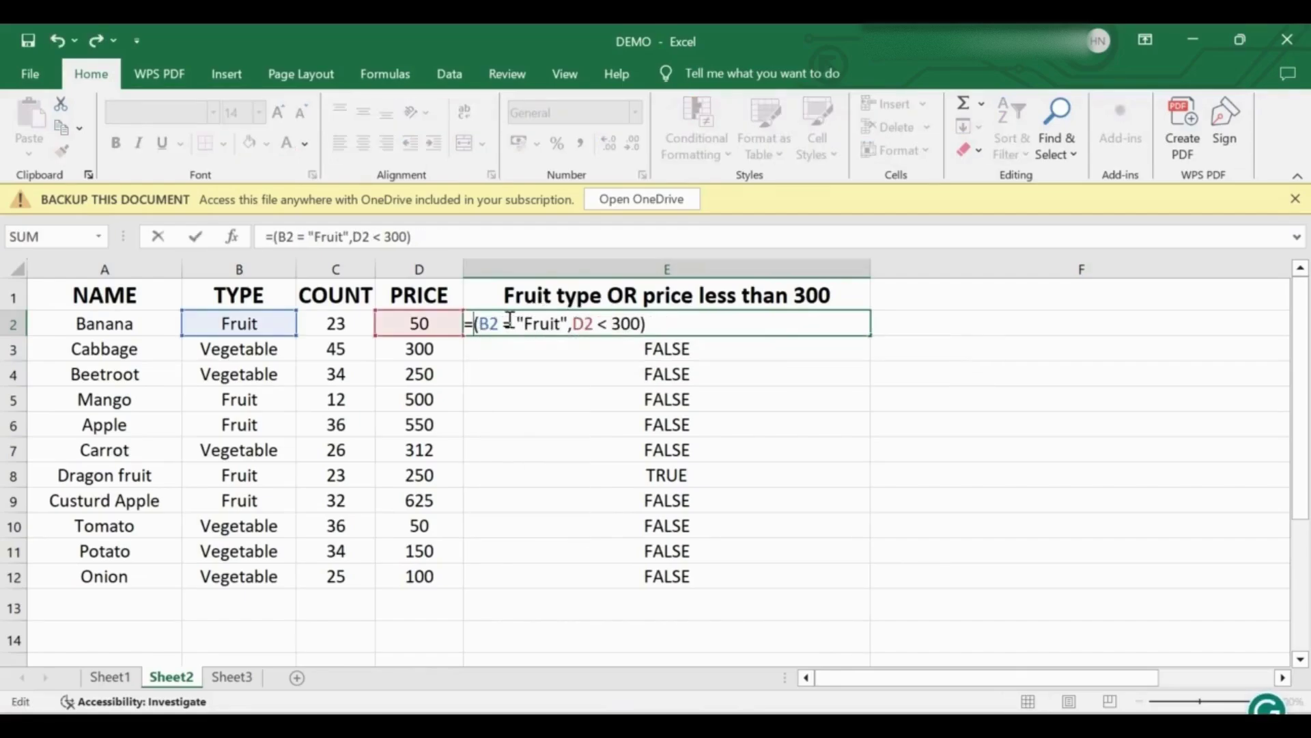
pyautogui.write('OR')
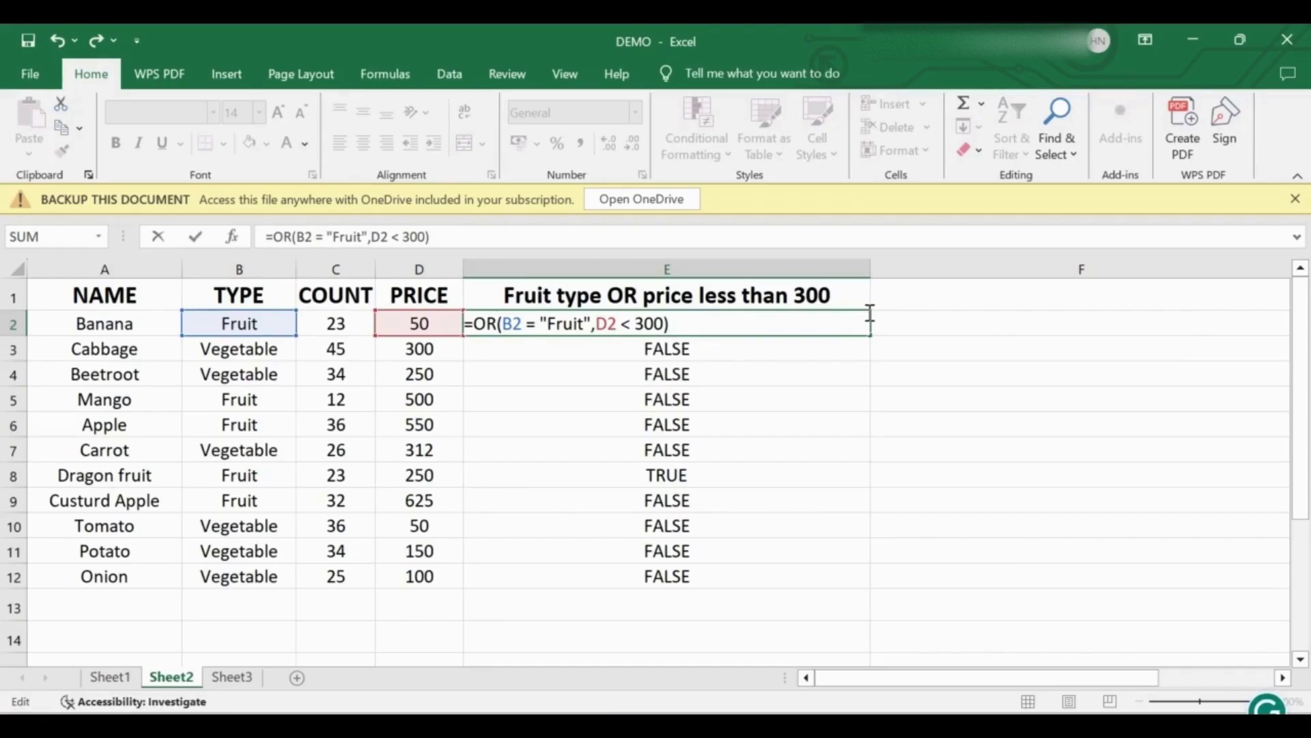
pyautogui.press('Return')
# Fill the OR formula from E2 down to E12 and check the Mango row against it
pyautogui.click(825, 317)
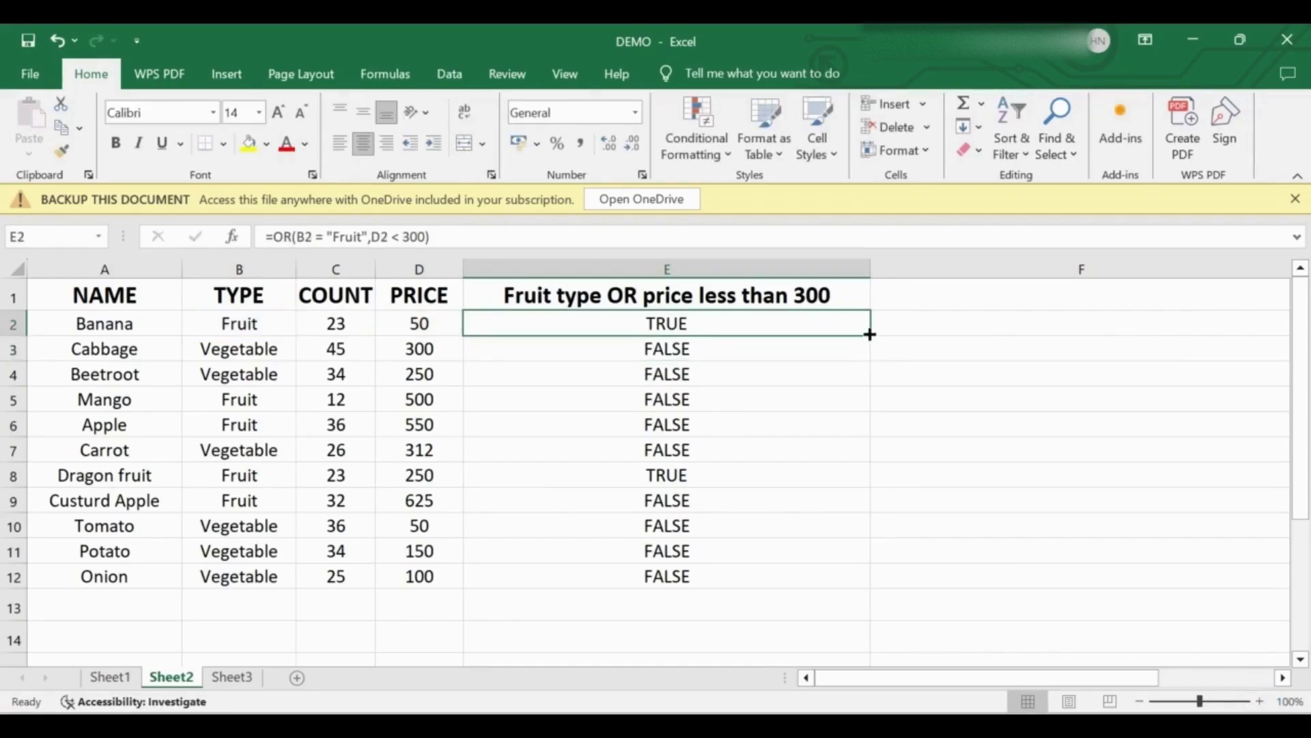
pyautogui.moveTo(869, 334); pyautogui.dragTo(857, 592)
pyautogui.click(829, 603)
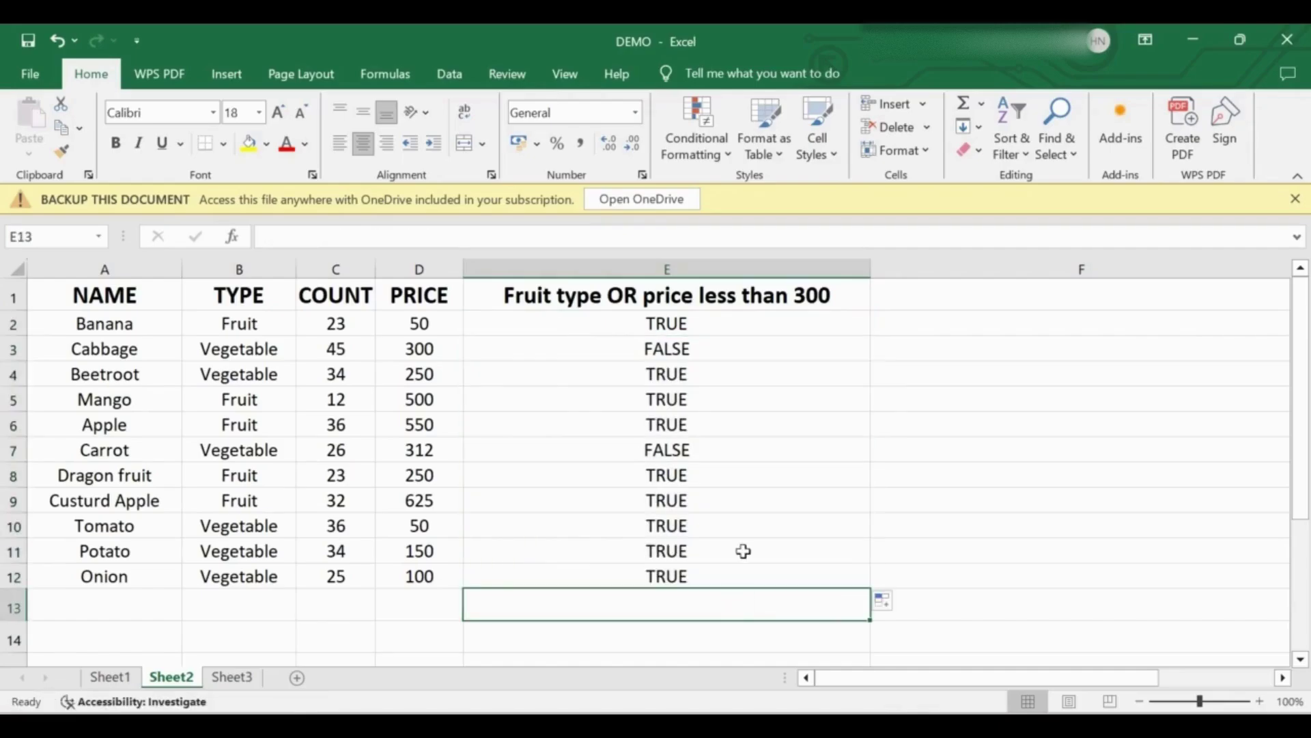
pyautogui.click(280, 399)
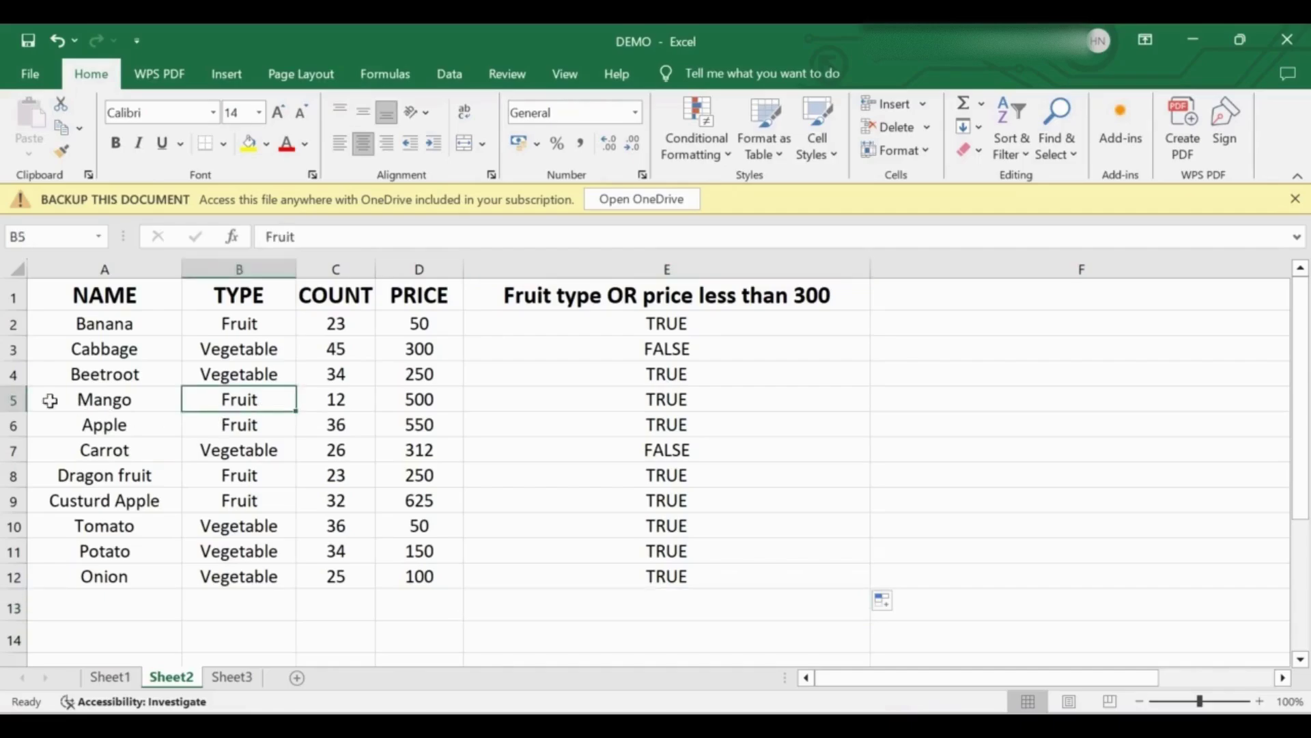
pyautogui.click(13, 399)
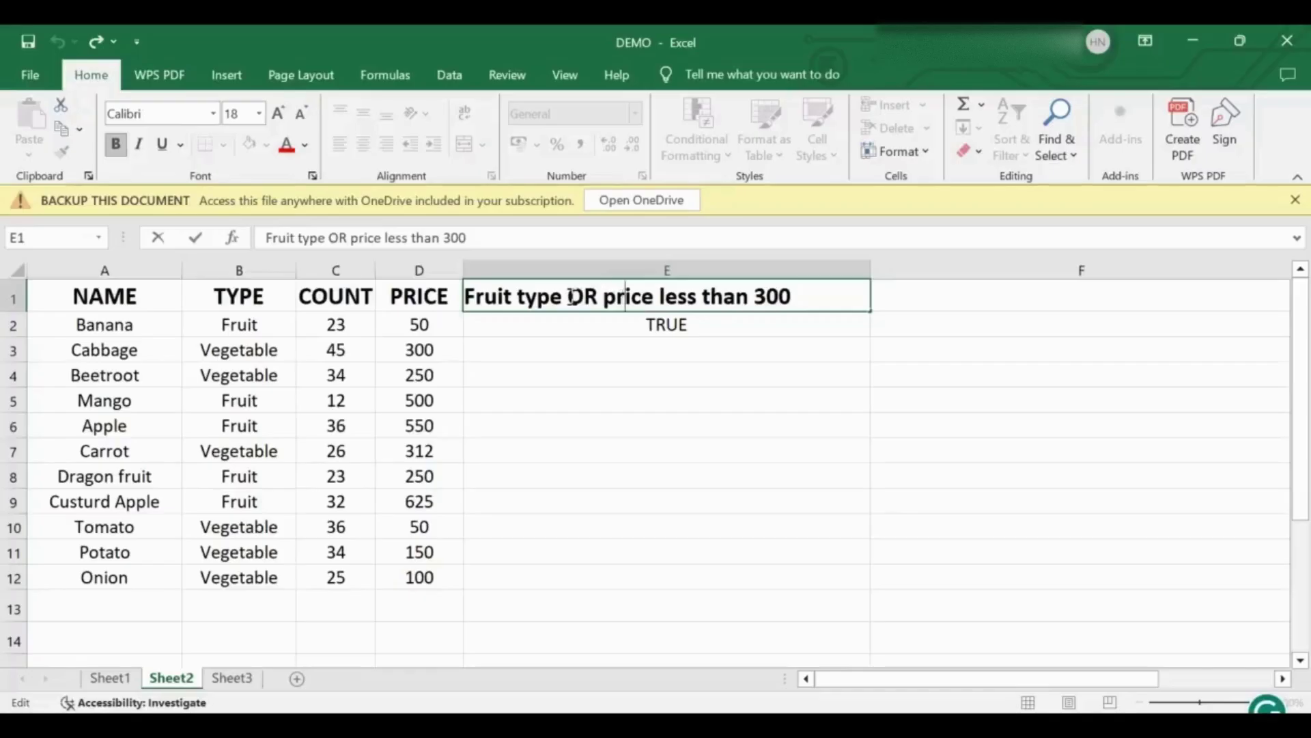
# Change the E1 header to "Fruit type XOR price less than 300" and the E2 formula to =XOR(B2 = "Fruit",D2 < 300)
pyautogui.write('X')
pyautogui.click(743, 316)
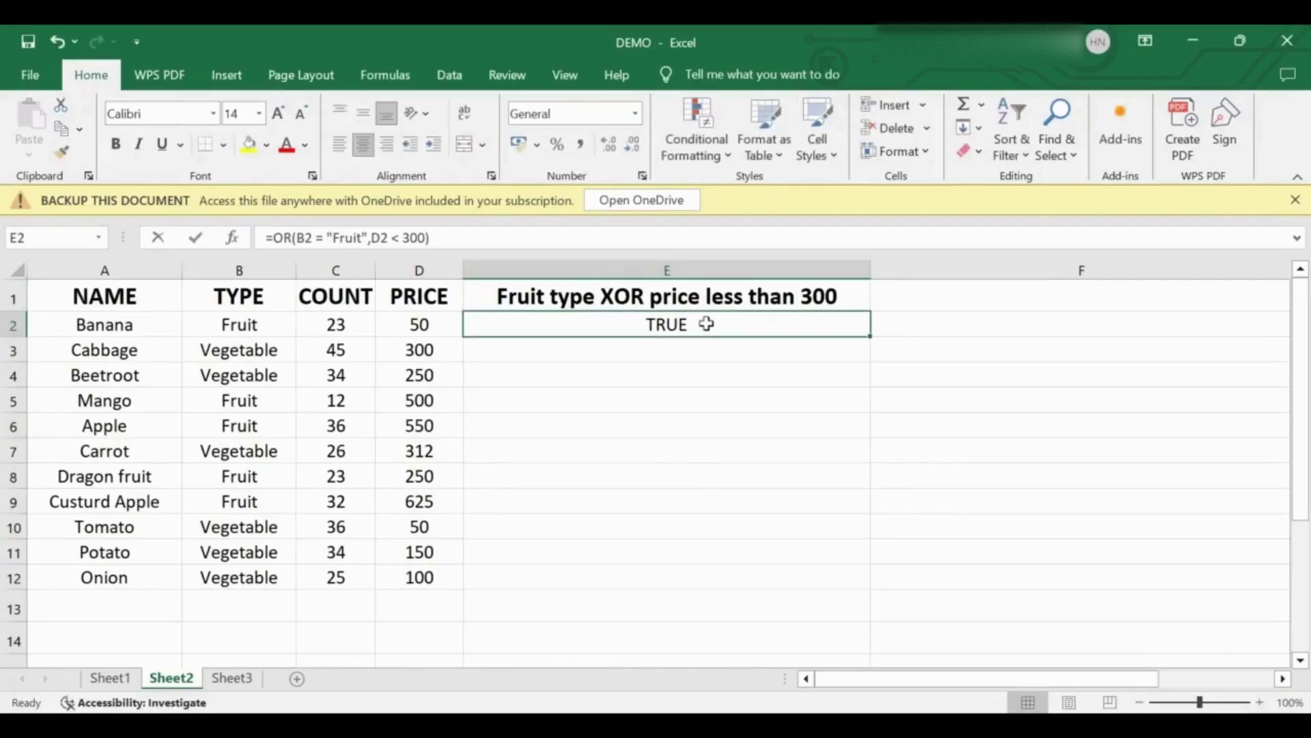
pyautogui.doubleClick(478, 324)
pyautogui.write('X')
pyautogui.click(703, 323)
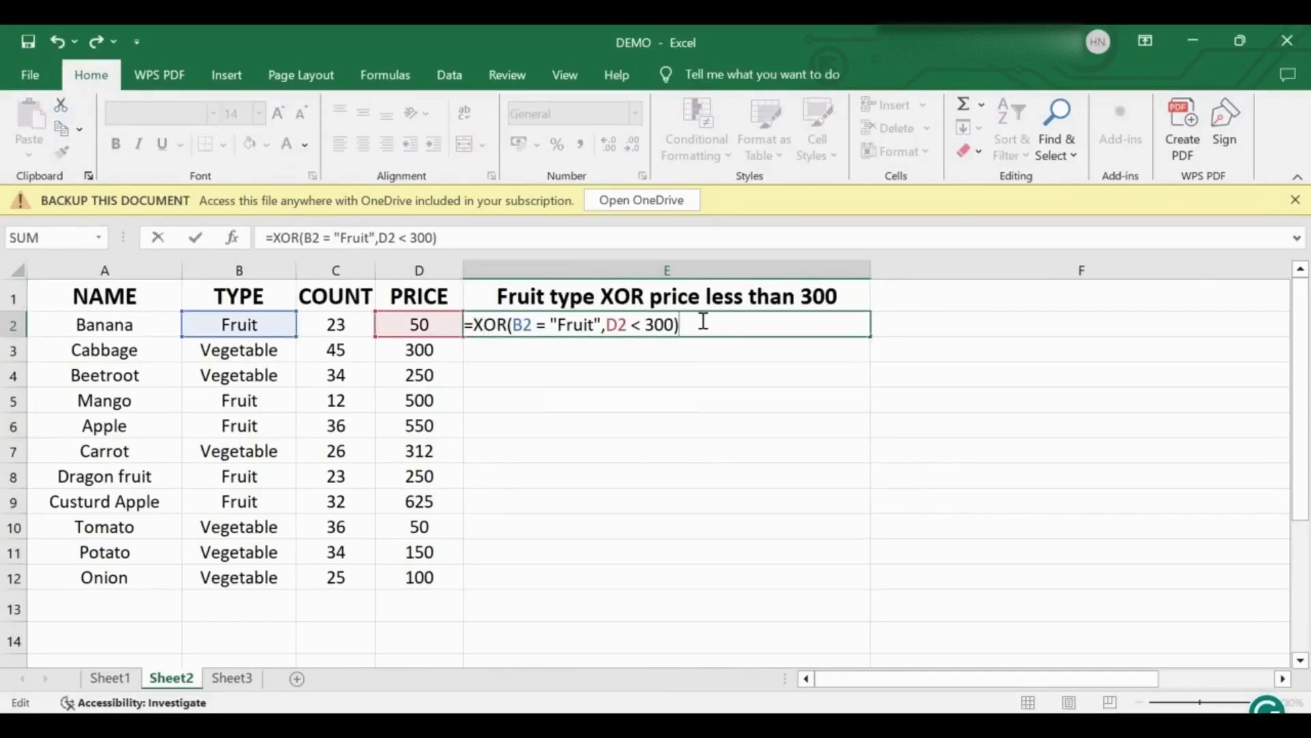
pyautogui.press('Return')
# Fill the XOR formula from E2 down to E12 and review the formula in E2
pyautogui.click(774, 325)
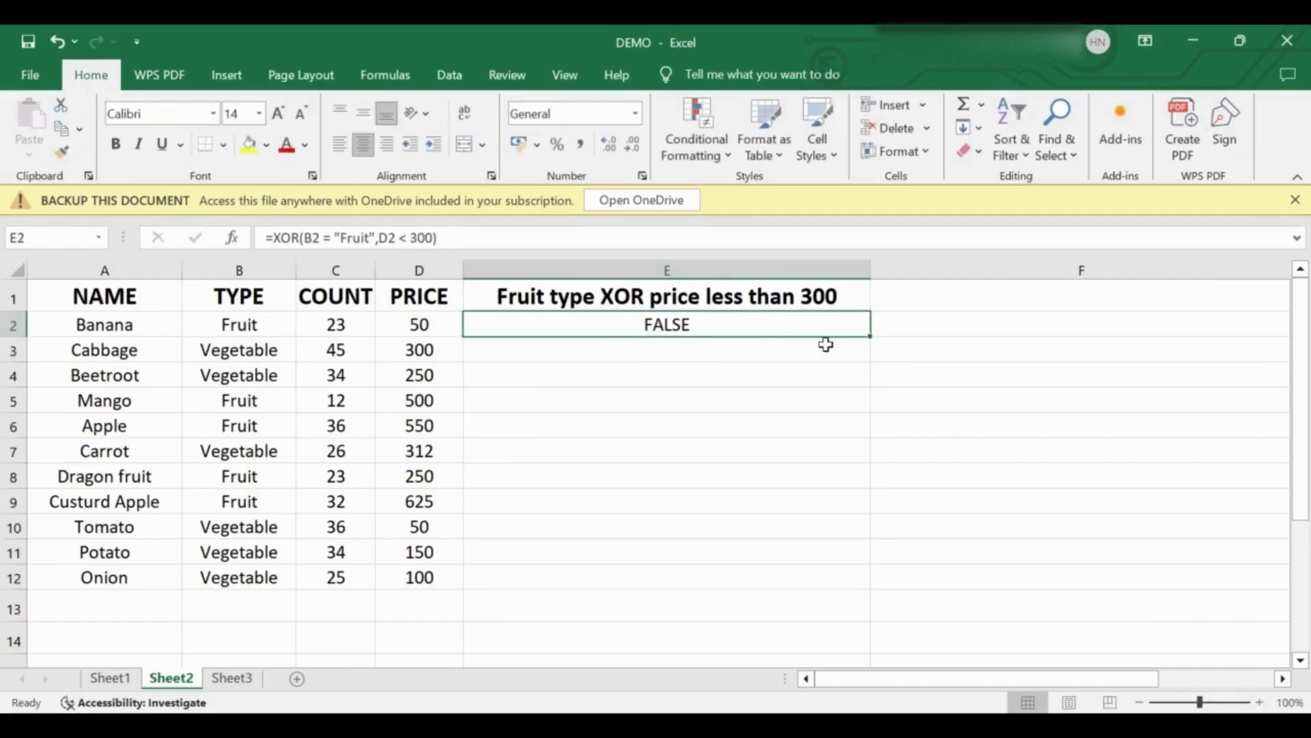
pyautogui.moveTo(871, 336); pyautogui.dragTo(850, 588)
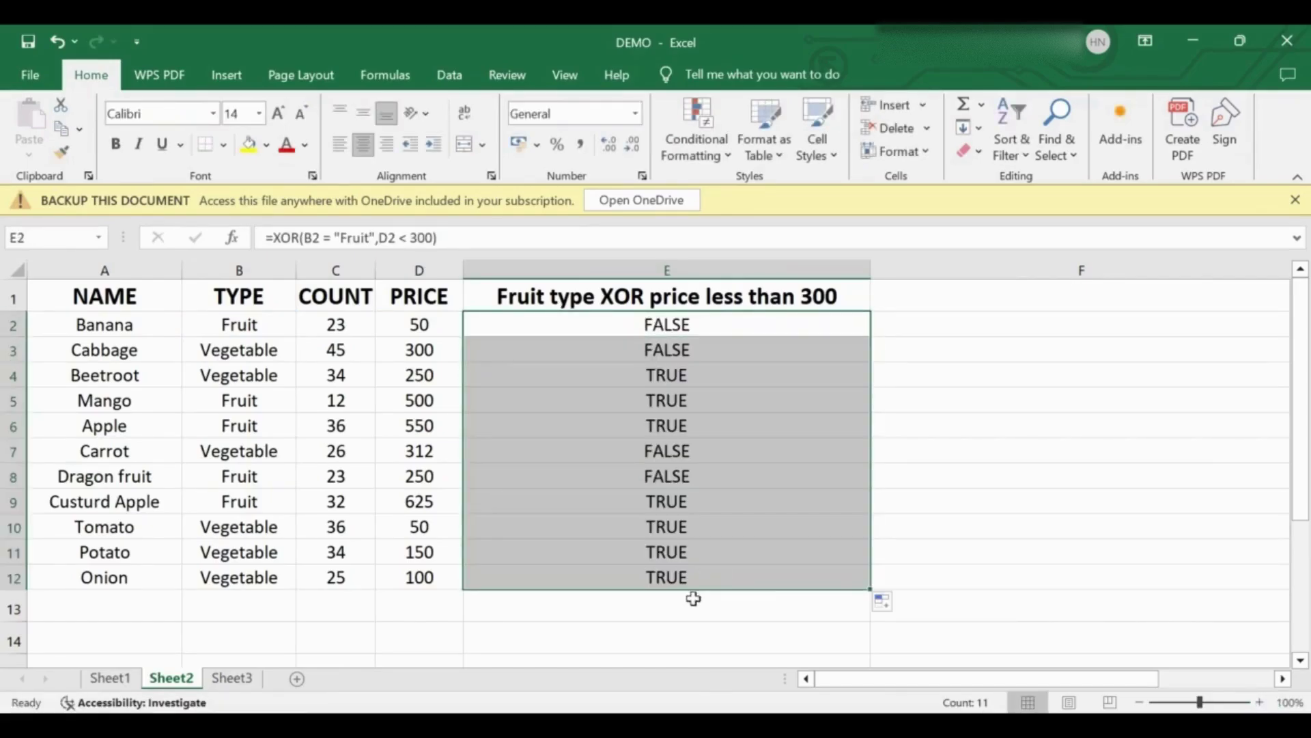
pyautogui.click(688, 605)
pyautogui.click(731, 327)
pyautogui.doubleClick(731, 326)
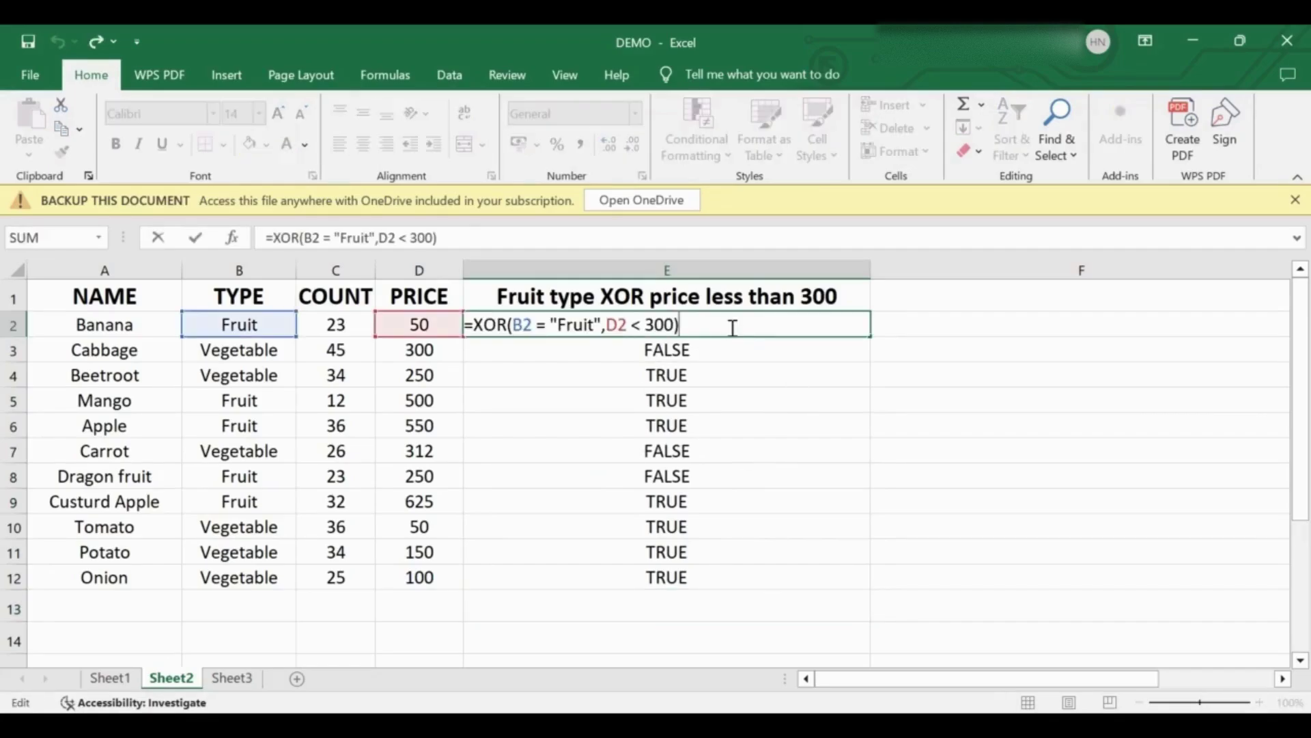
pyautogui.click(828, 538)
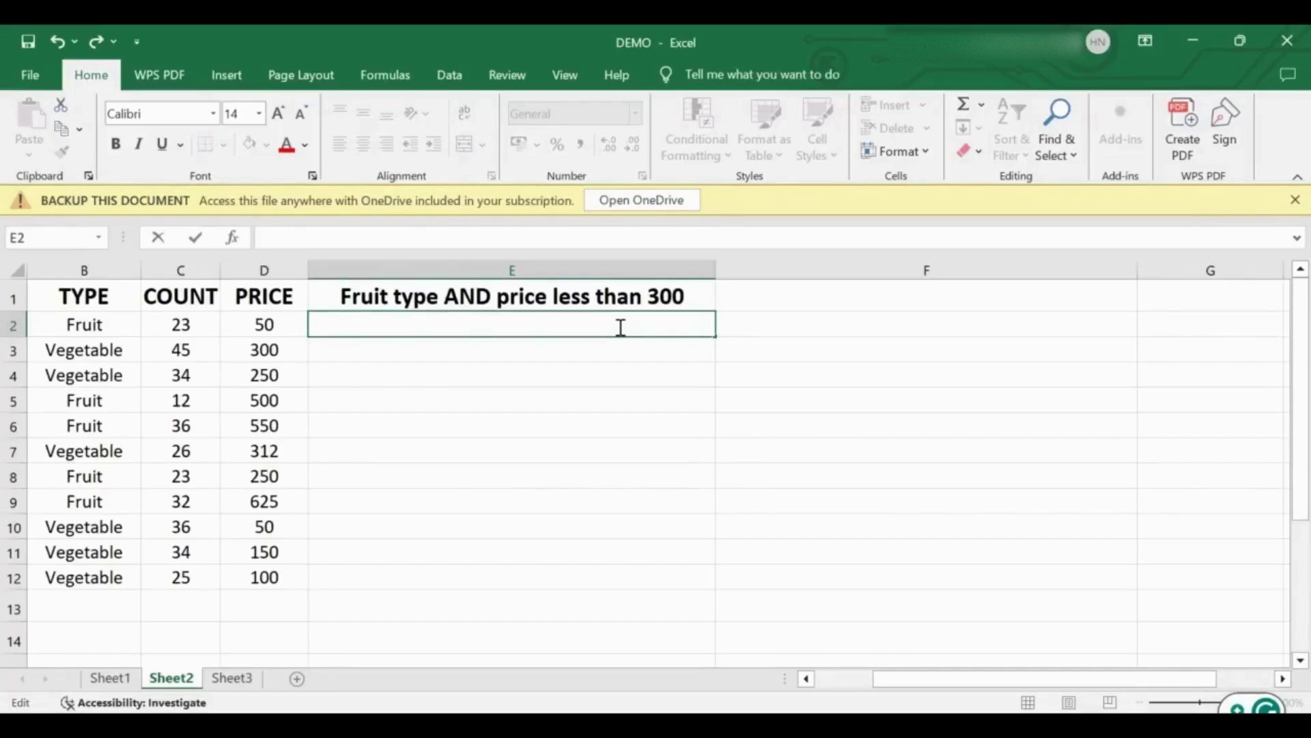
# Enter the formula =IF(AND(B2 = "Fruit", D2<300),"YES","NO") in E2
pyautogui.write('=IF(AND')
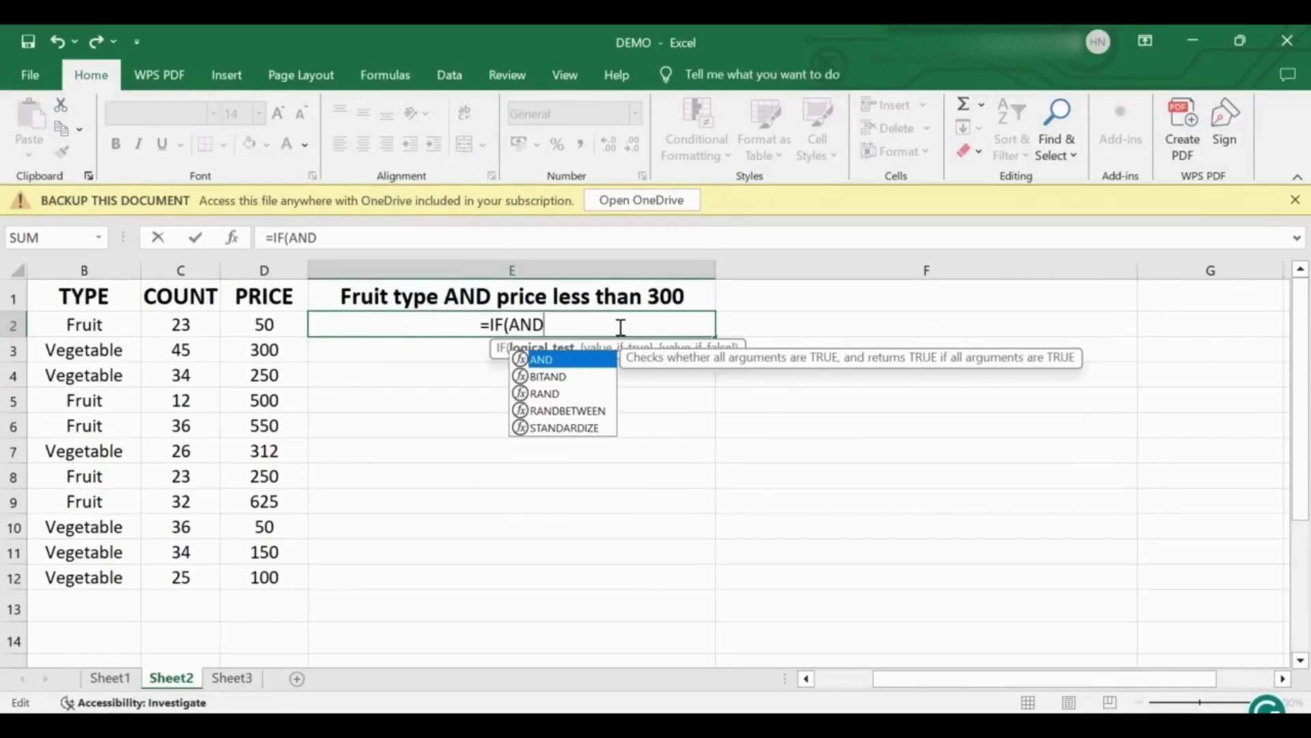
pyautogui.write('(B2 =')
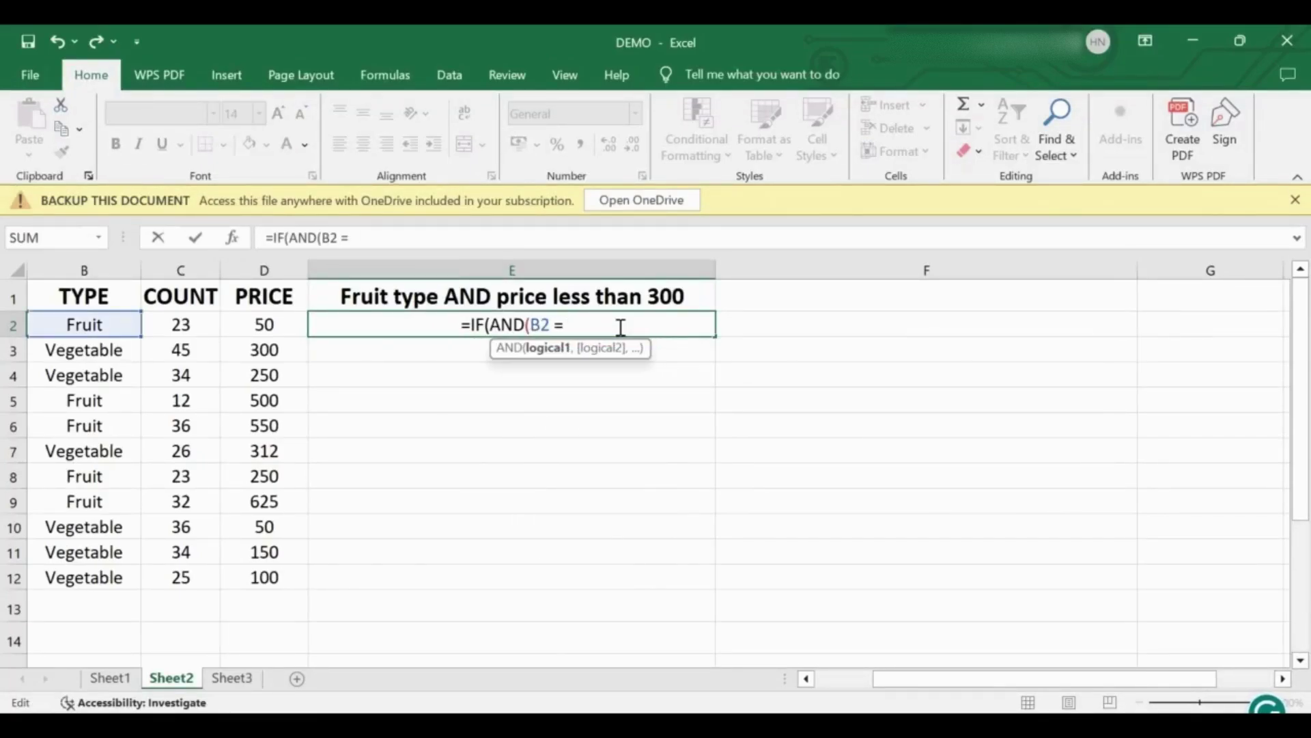
pyautogui.write(' "Fruit",')
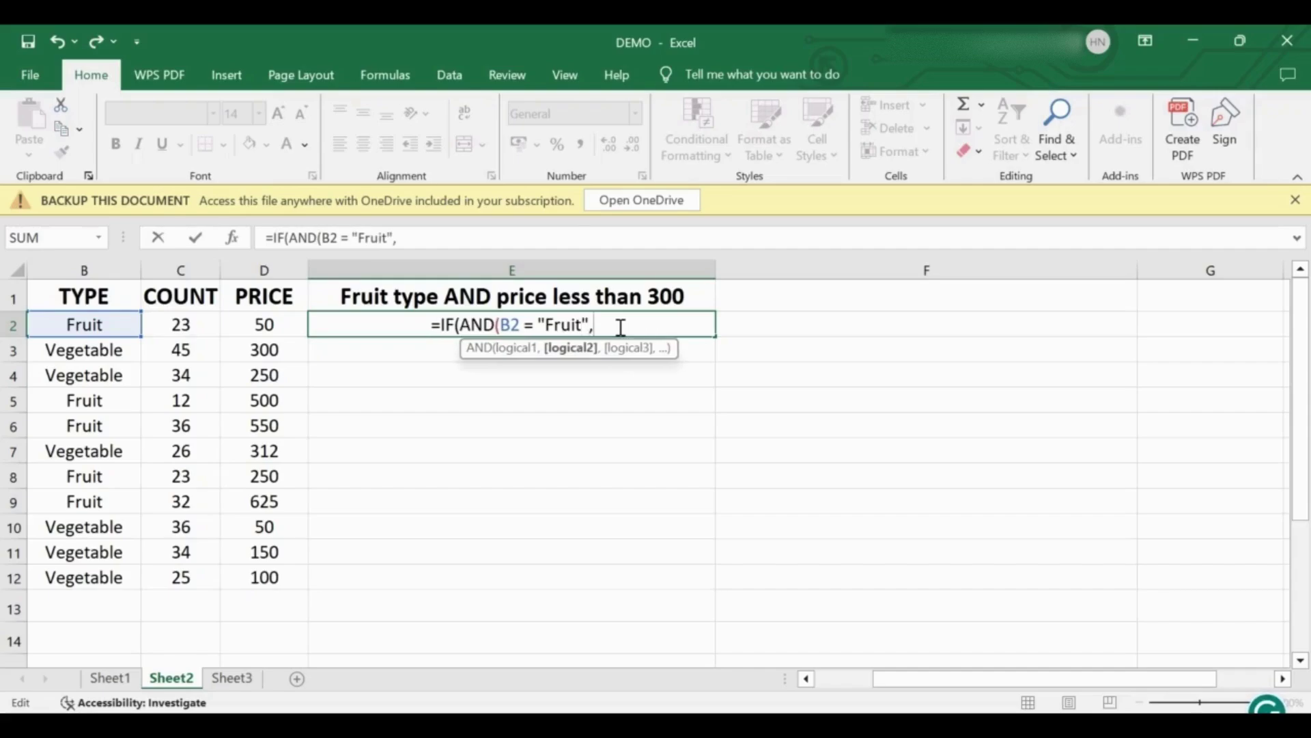
pyautogui.write(' D2<300)')
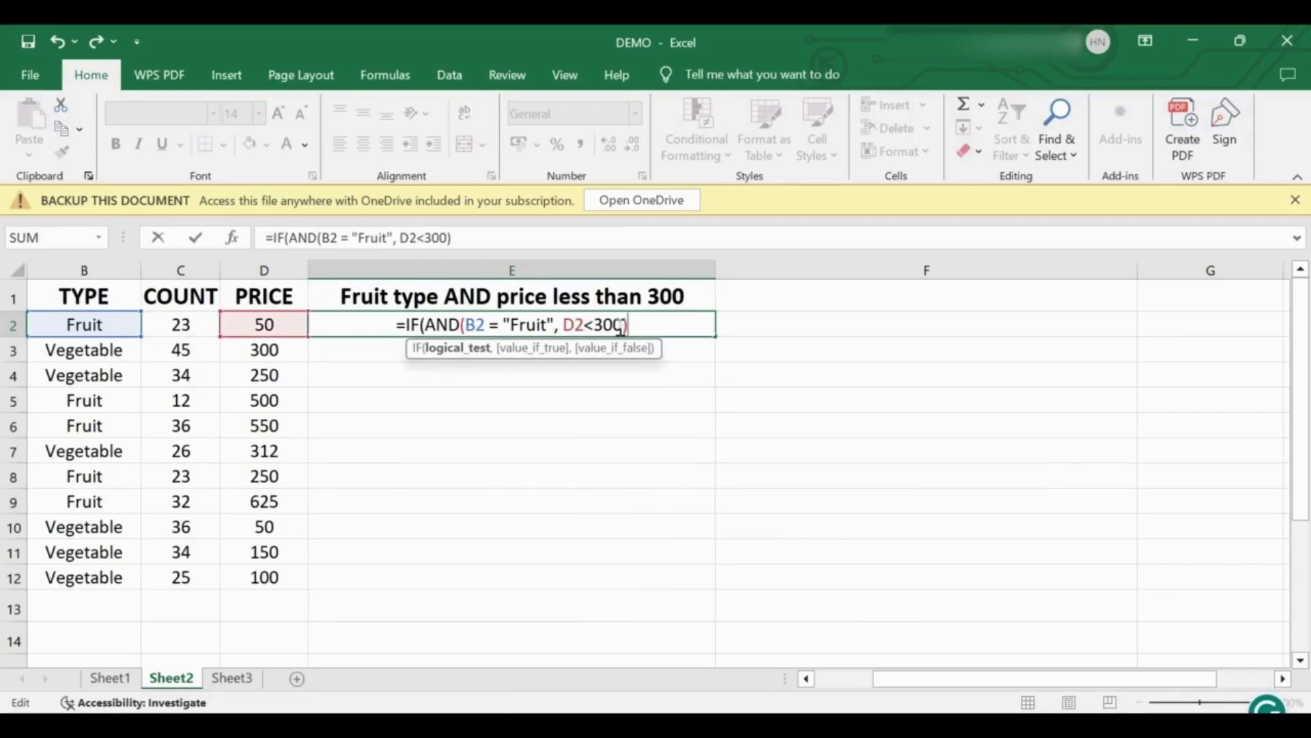
pyautogui.write(',"YES')
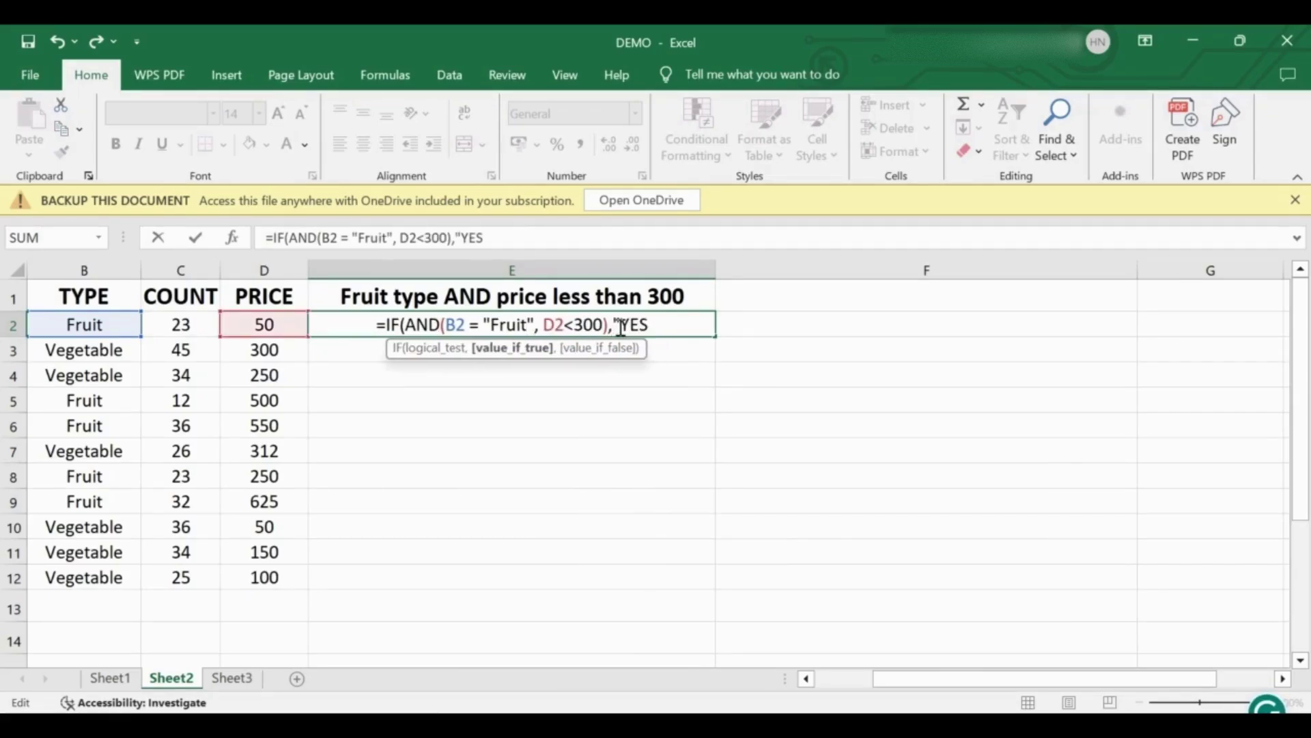
pyautogui.write('","NO")')
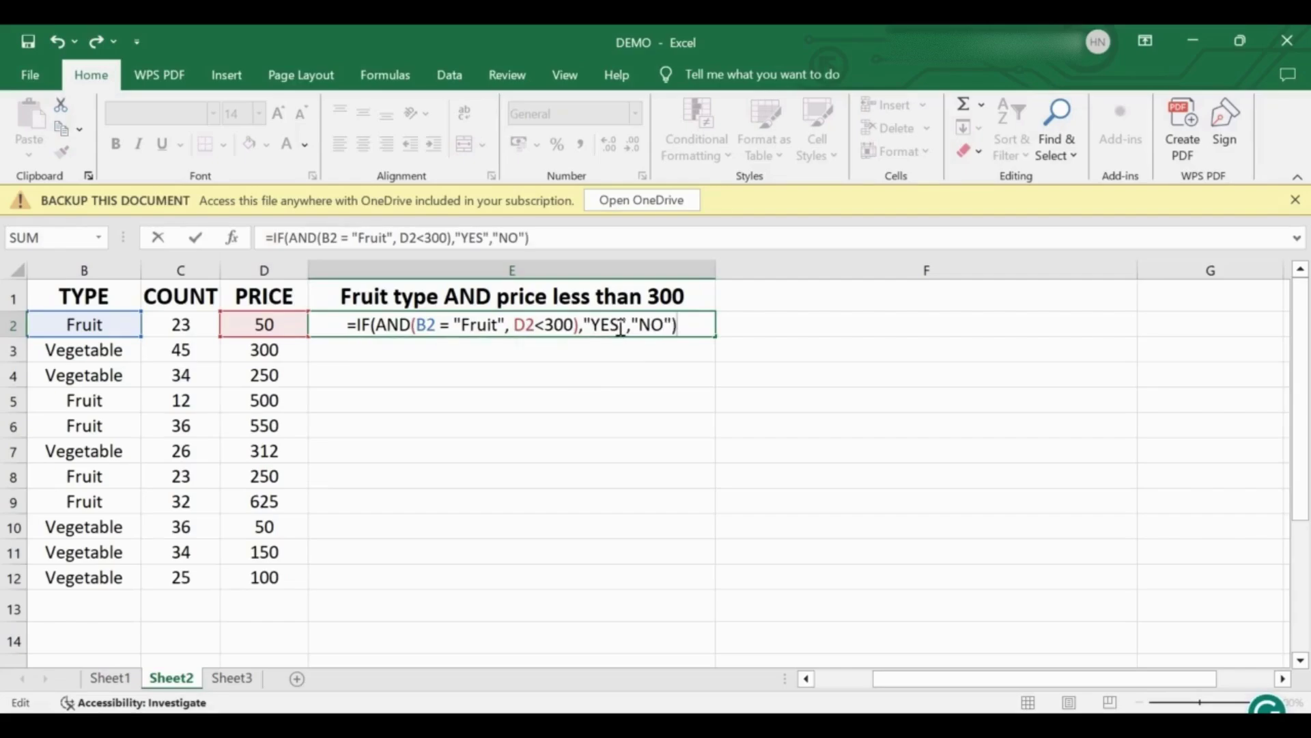
pyautogui.press('Return')
# Fill the IF and AND formula from E2 down to E12 and check the formulas in E8 and E5
pyautogui.click(621, 331)
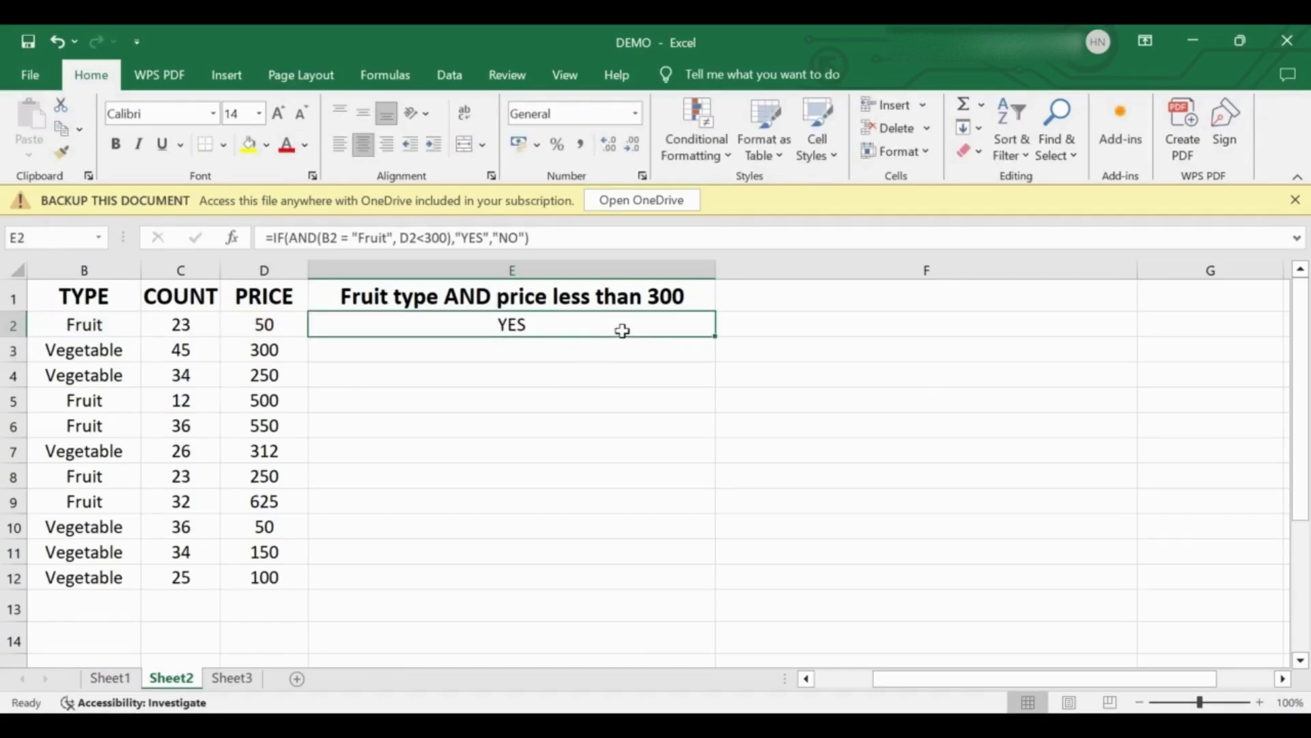
pyautogui.doubleClick(714, 335)
pyautogui.click(607, 473)
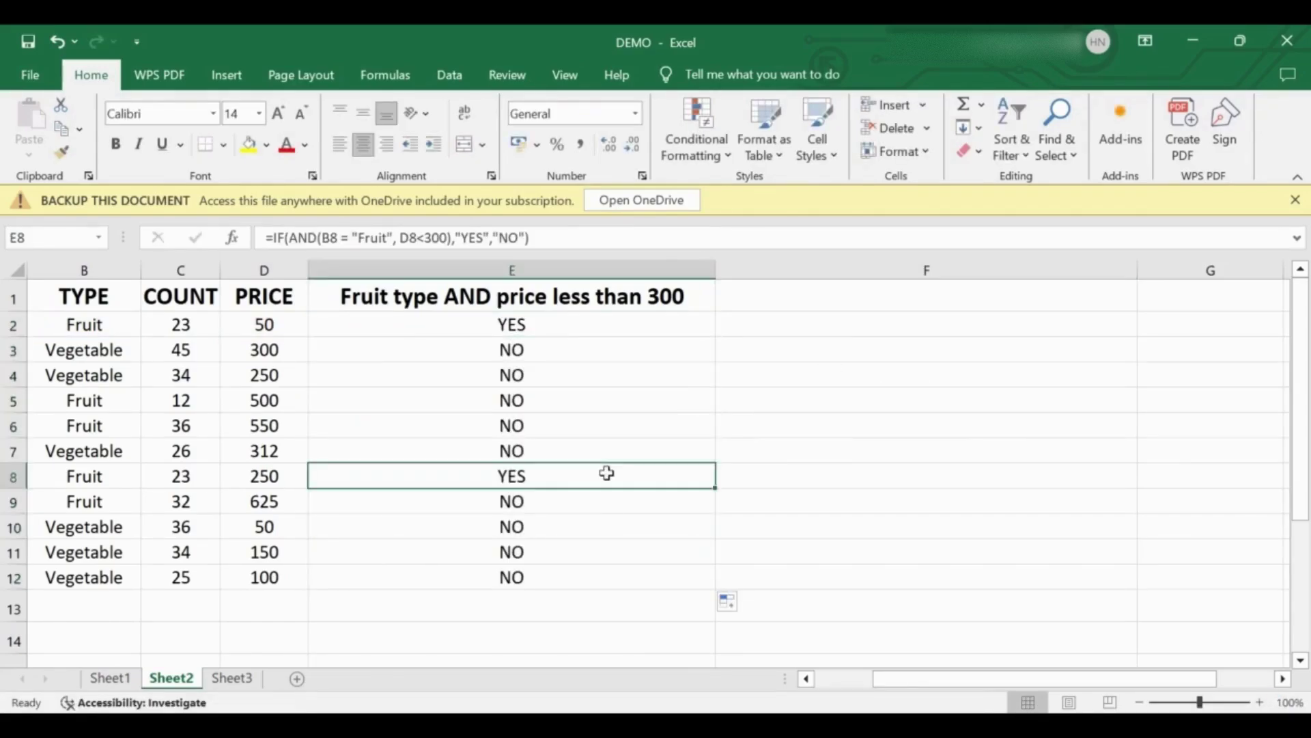
pyautogui.click(664, 394)
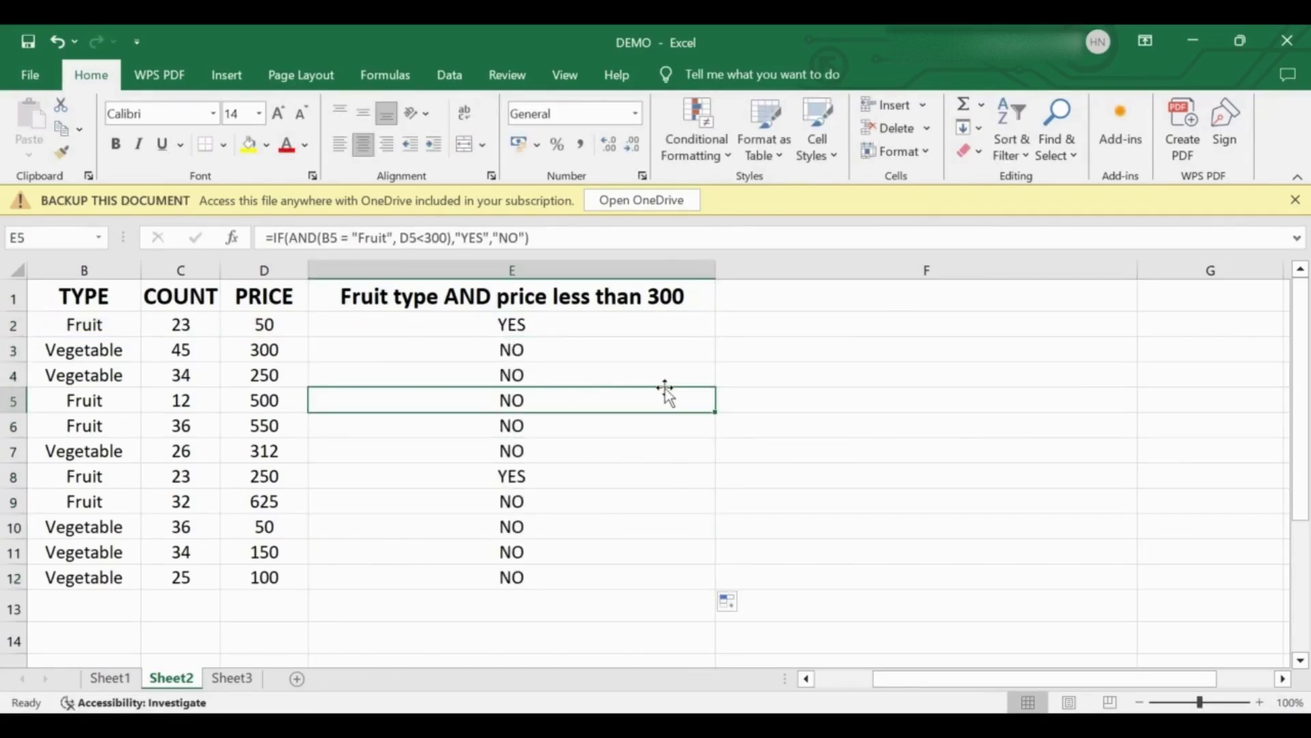
pyautogui.click(758, 526)
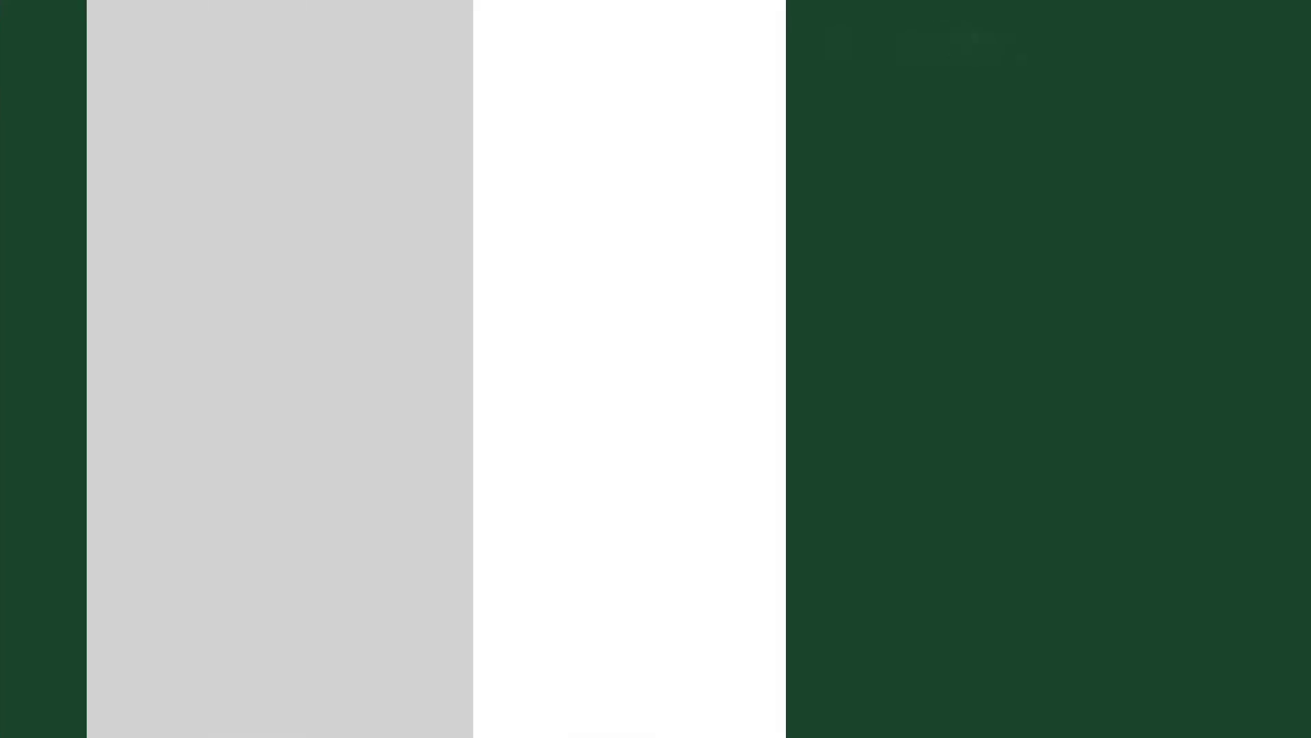